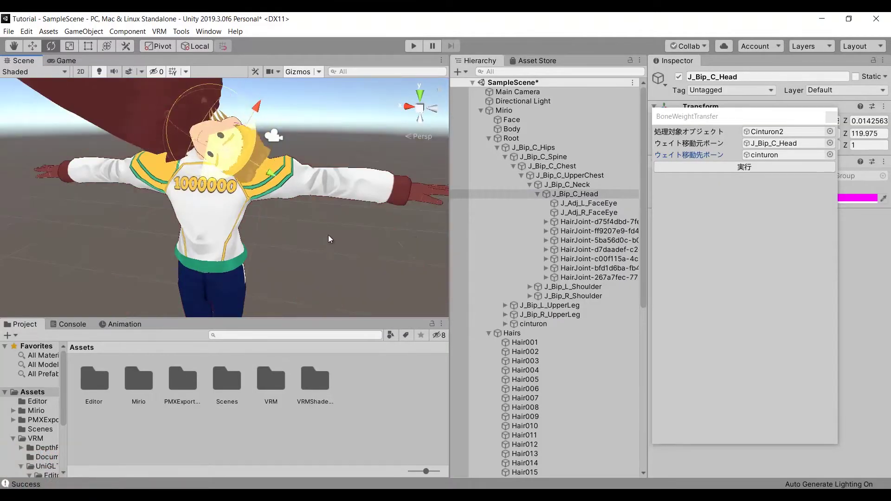
left_click_drag(329, 239, 219, 141)
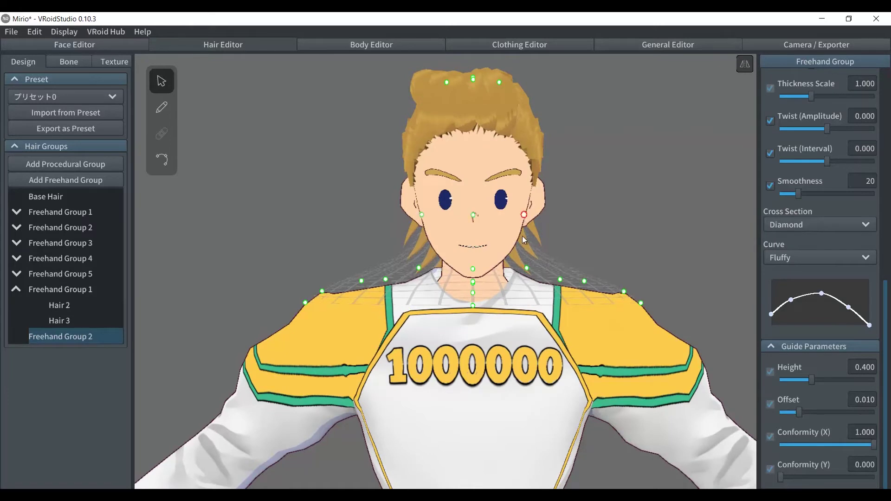
left_click(161, 108)
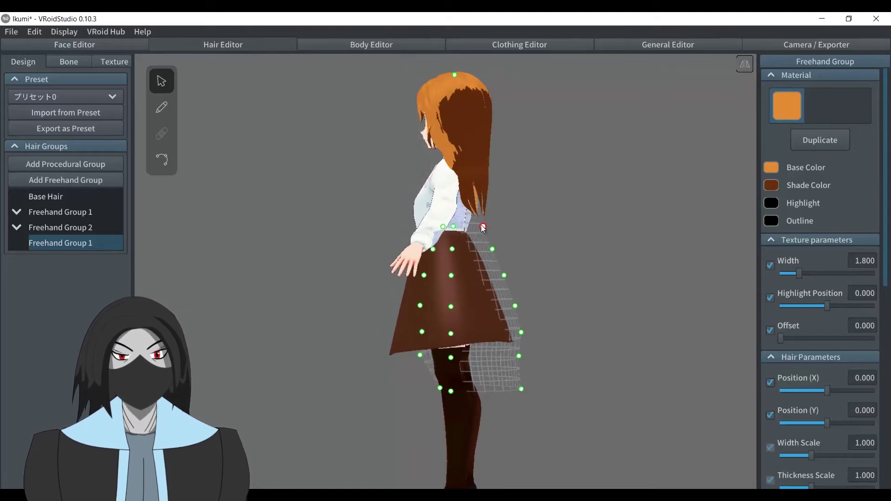
Bend the hair guide behind the skirt outward into a tail curve and slightly reduce Freehand Group 1's Position (Y)
right_click_drag(483, 227, 490, 388)
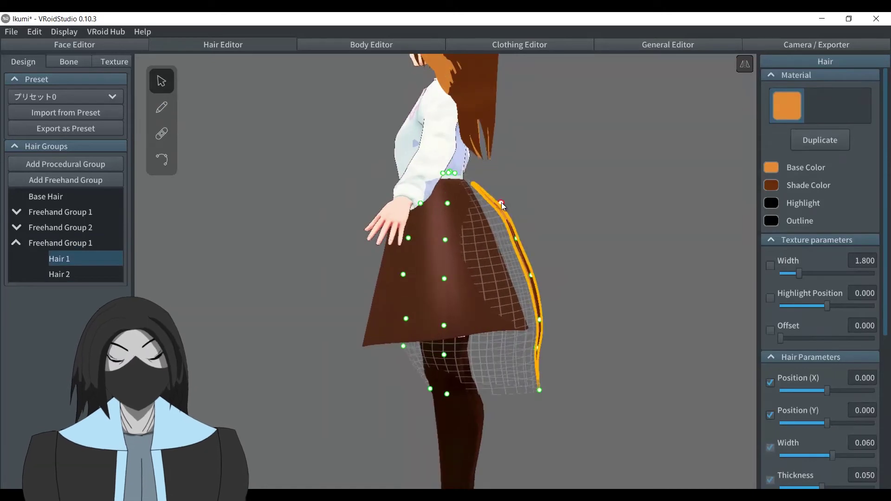
left_click_drag(329, 348, 418, 345)
left_click_drag(355, 308, 412, 305)
left_click_drag(532, 276, 538, 271)
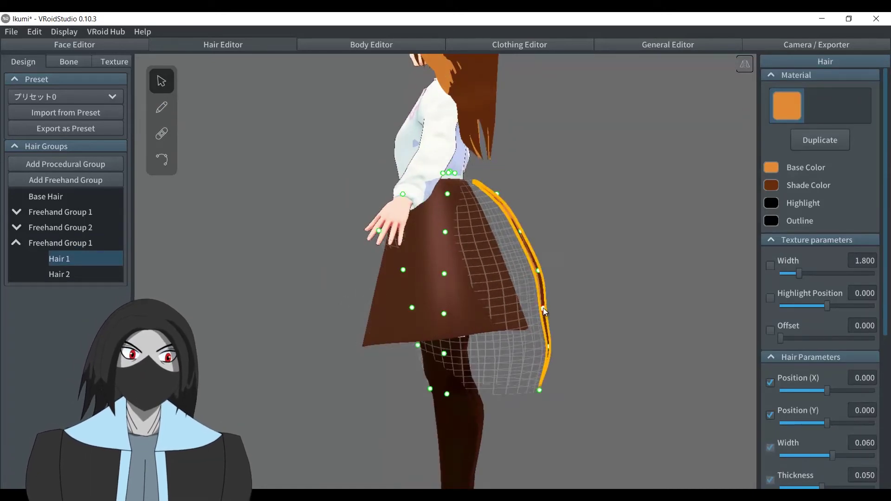
left_click(60, 242)
left_click_drag(827, 423, 823, 422)
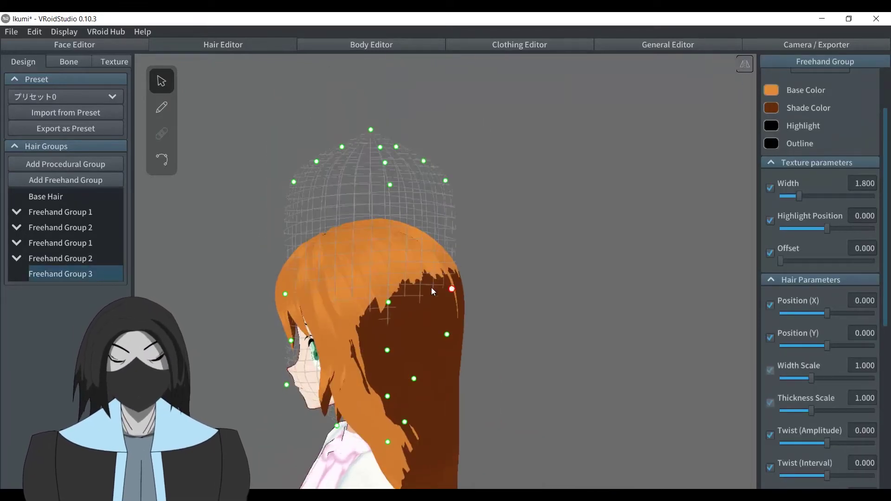
Shape the Freehand Group 3 strands above the head into animal ears by adjusting their strand and guide control points
left_click_drag(431, 288, 407, 282)
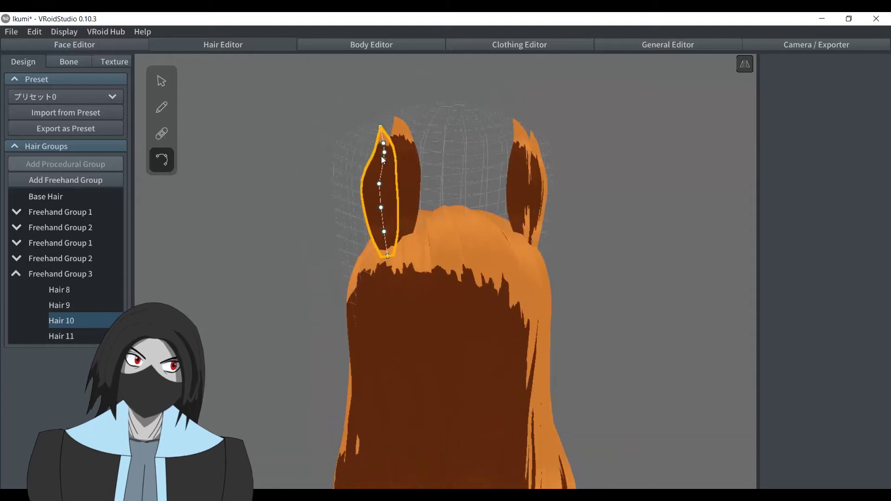
left_click(383, 149)
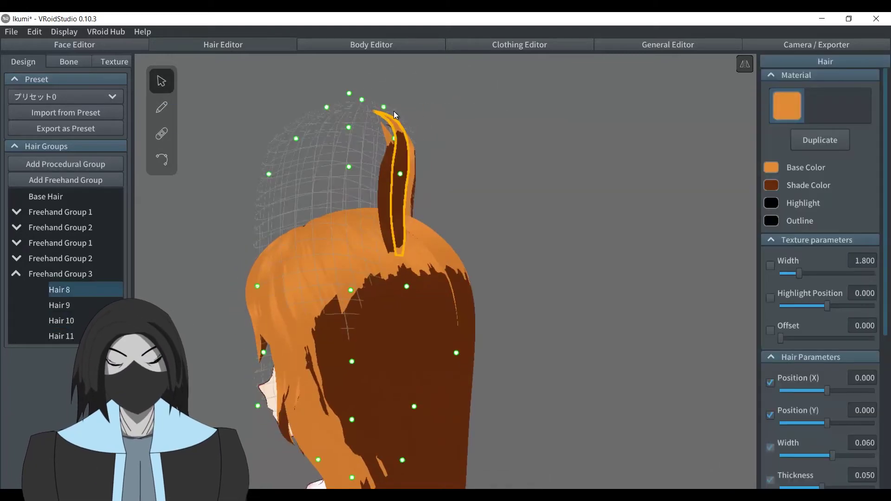
right_click_drag(395, 115, 402, 168)
left_click_drag(395, 173, 371, 177)
left_click_drag(391, 135, 398, 133)
right_click_drag(397, 133, 126, 157)
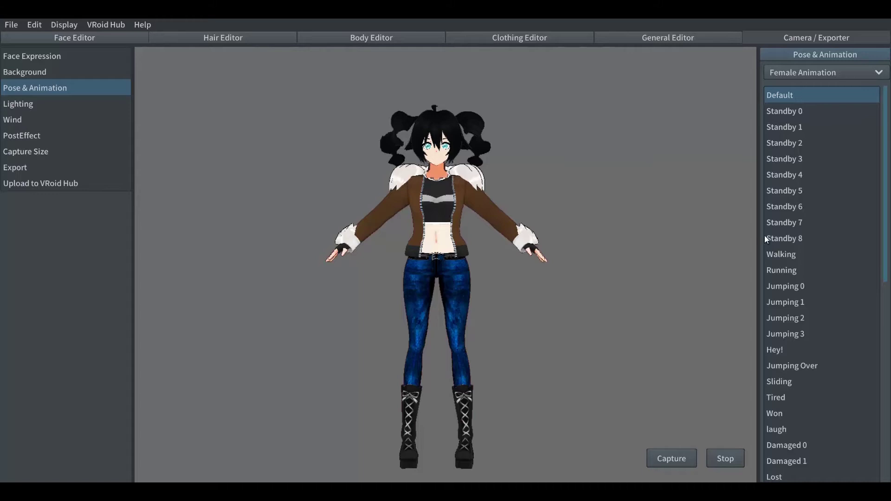
Preview the Walking animation on the avatar in the jacket to check how the fur accessories follow the body
left_click(777, 258)
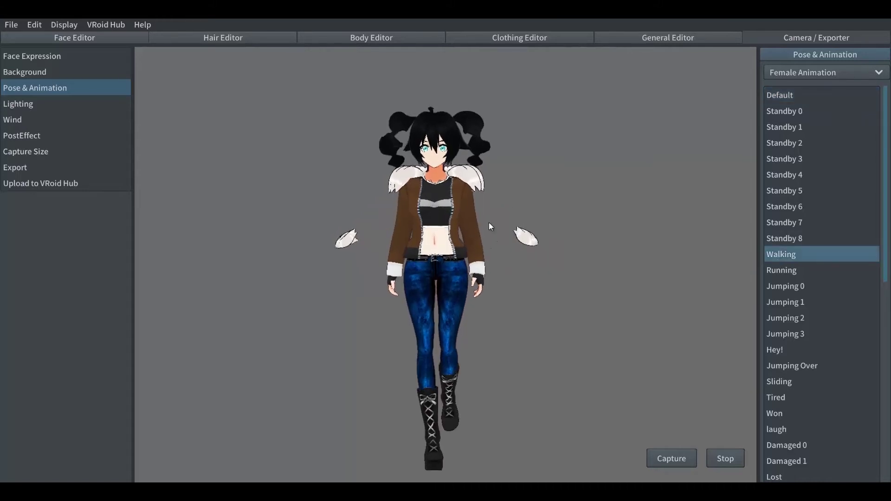
mouse_move(489, 194)
left_mouse_down()
mouse_move(410, 188)
mouse_move(517, 193)
left_mouse_up()
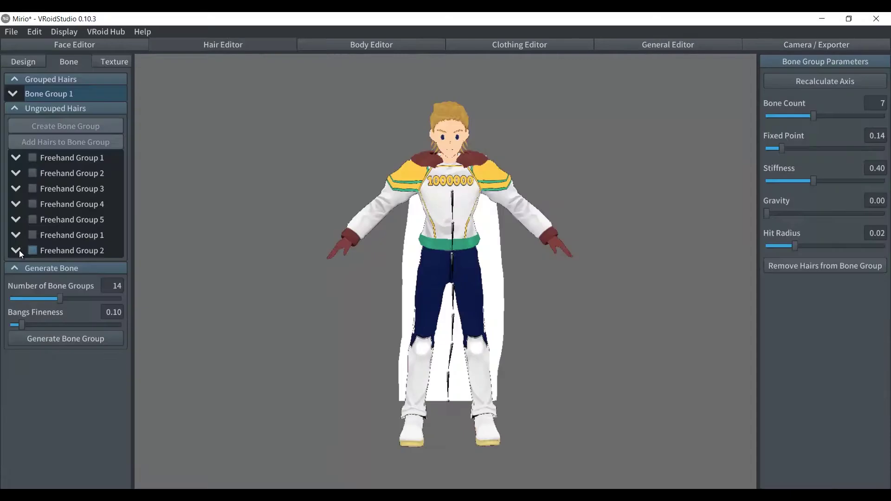
Create a bone group from Hair 5 and Hair 6 of Freehand Group 2, which form one side of the collar
left_click(16, 251)
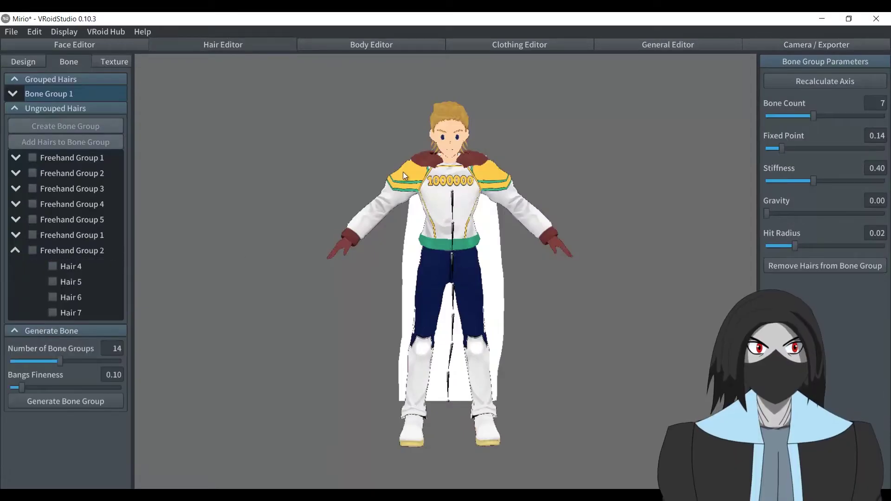
left_click(439, 165)
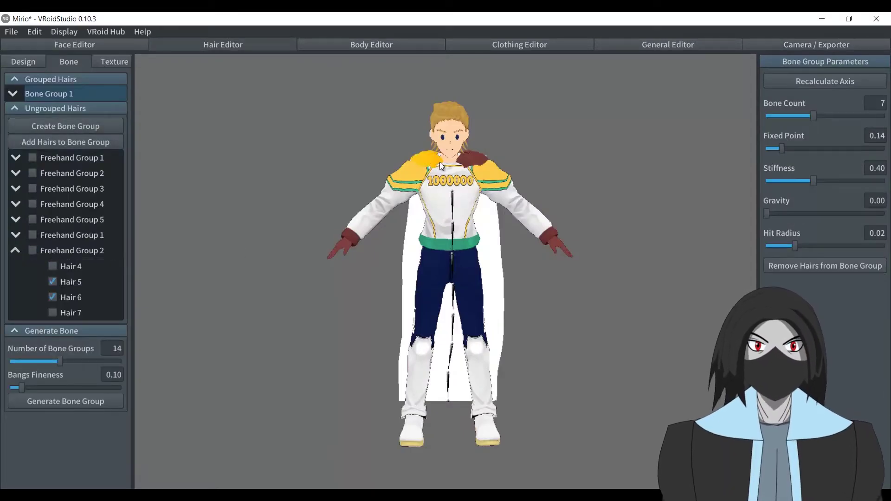
left_click(62, 127)
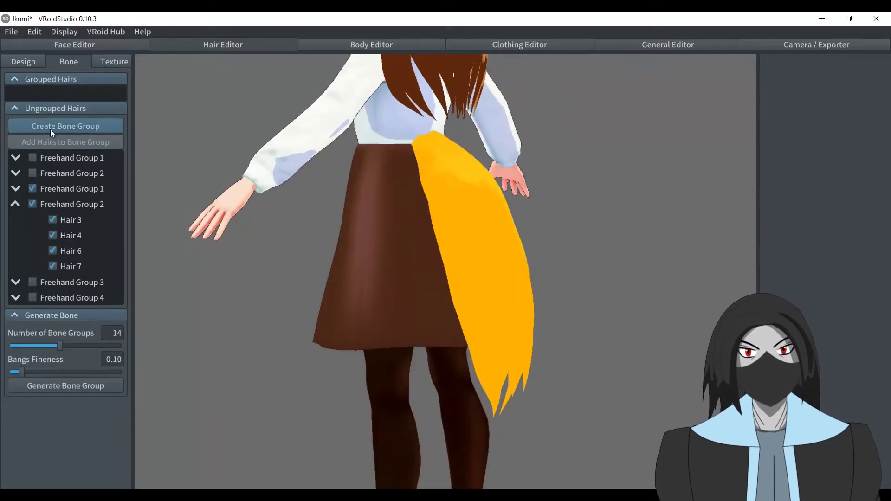
Create a bone group for the tail hairs, set its Bone Count to 5 and lower its Fixed Point
left_click(52, 128)
left_click_drag(766, 116, 798, 116)
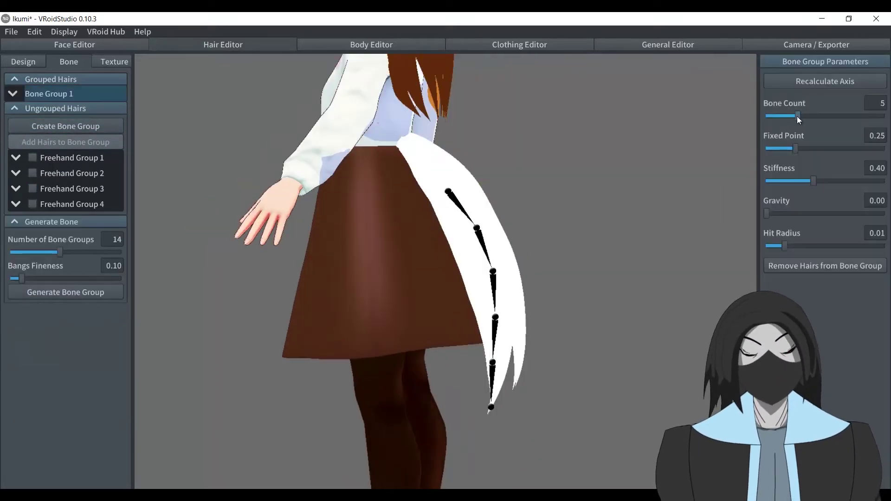
left_click_drag(795, 149, 774, 150)
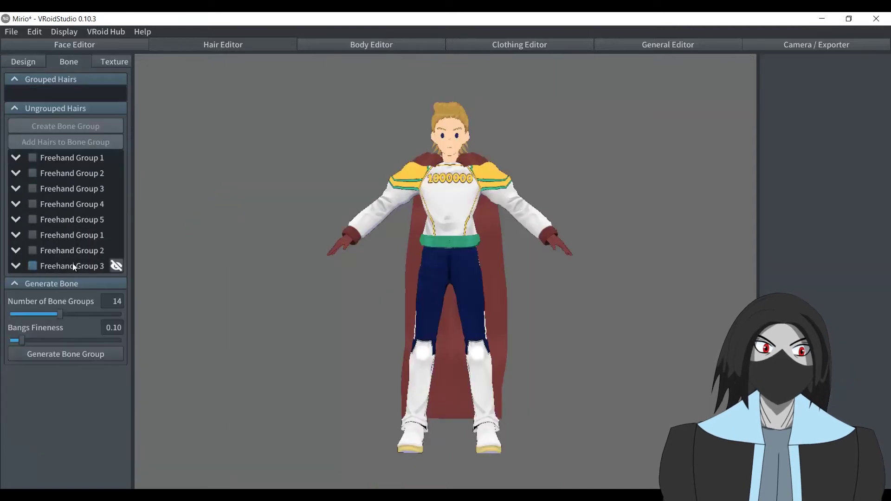
Create separate bone groups for the cape, the remaining collar half and the belt hairs on the hero avatar
left_click(52, 126)
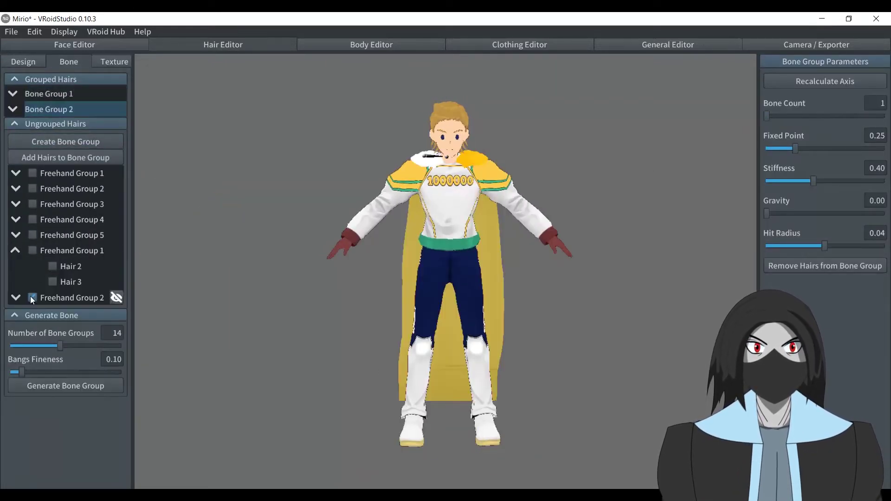
left_click(59, 142)
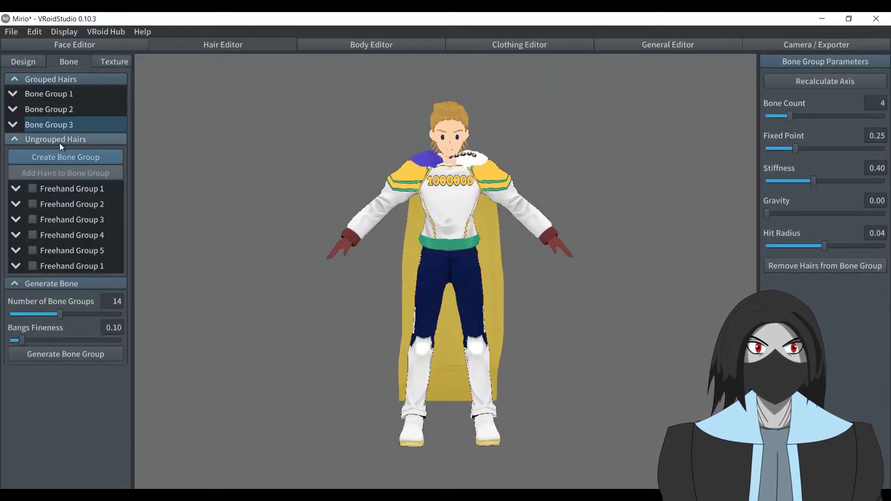
left_click(32, 266)
left_click(70, 158)
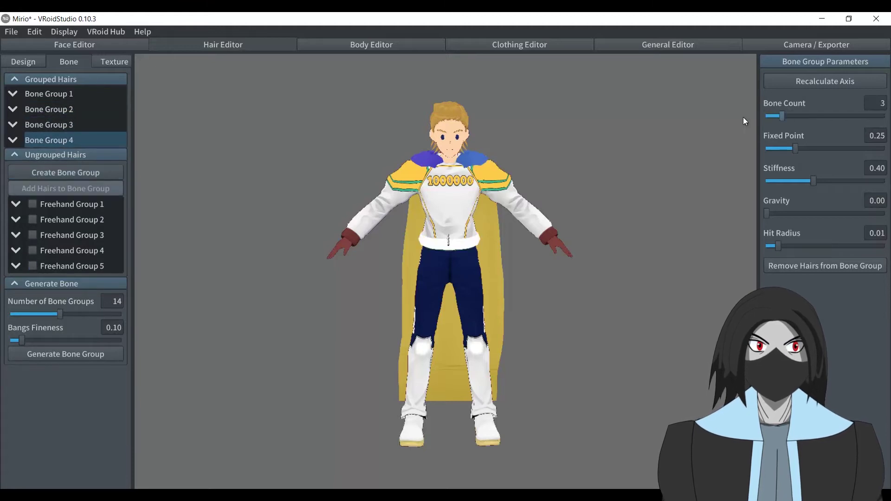
Create a bone group from Freehand Group 3, the hair tuft above the forehead
left_click(33, 235)
scroll(447, 189, "up", 5)
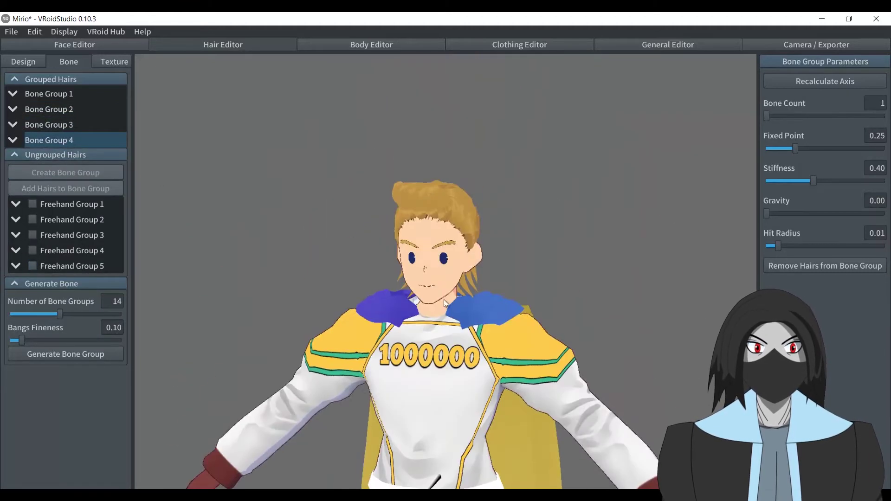
left_click(15, 235)
left_click(60, 188)
left_click(60, 172)
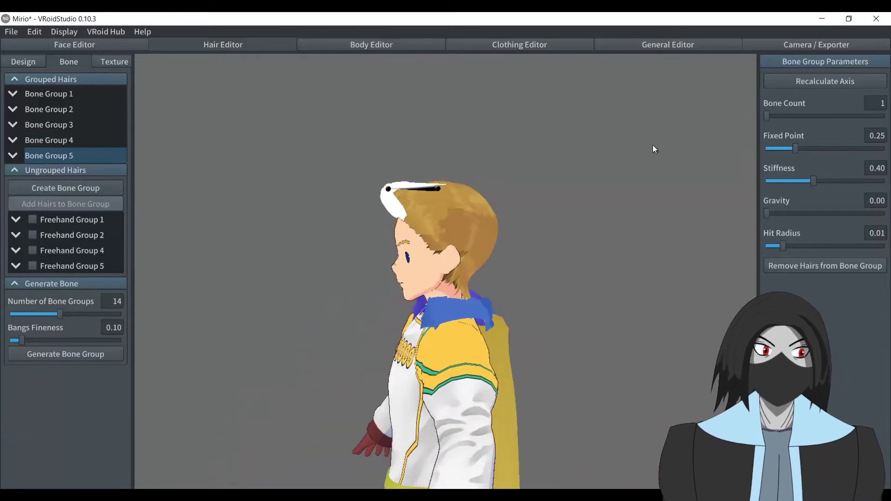
Create another bone group from the remaining head hair, set its Bone Count to 1 and raise its Fixed Point
left_click(483, 251)
right_click_drag(483, 248, 405, 274)
left_click(409, 272)
right_click_drag(460, 272, 362, 265)
left_click(61, 188)
left_click_drag(789, 116, 766, 116)
left_click_drag(794, 148, 867, 148)
right_click_drag(501, 274, 426, 280)
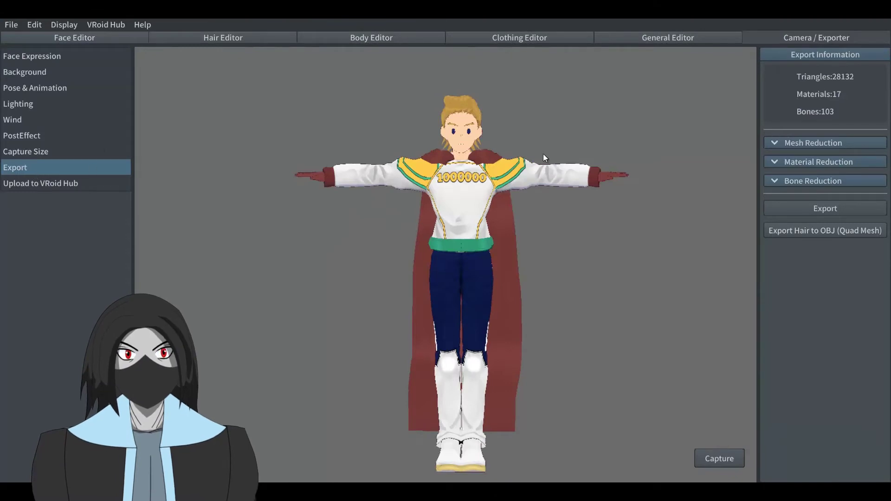
Disable Enable Hair Combination in the material reduction options, start the VRM export and name the avatar Mirio Toga
left_click(791, 163)
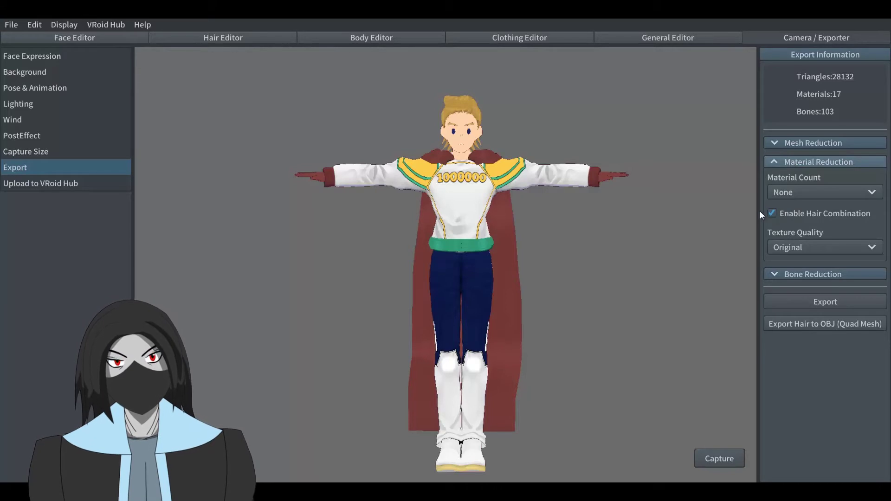
left_click(772, 213)
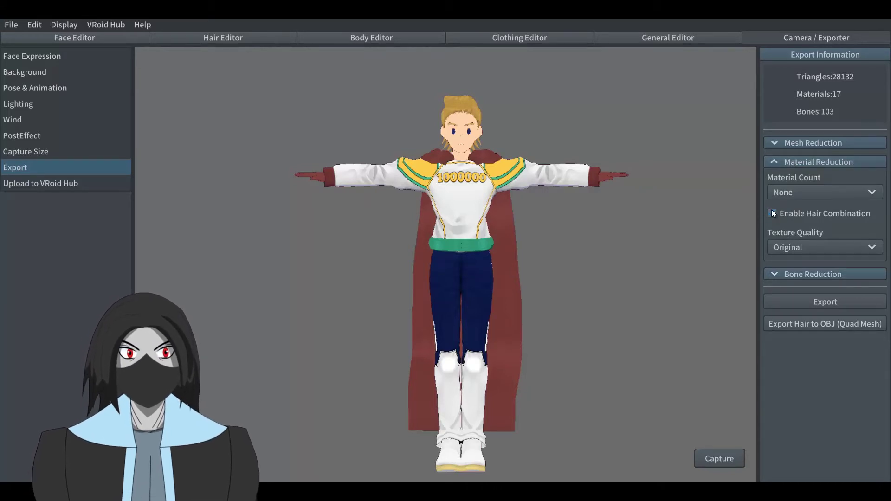
left_click(847, 302)
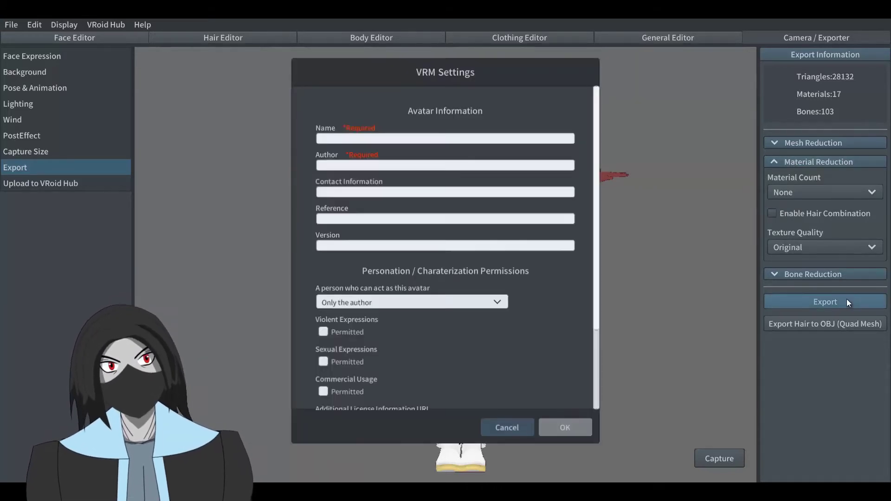
left_click(497, 137)
type("Mirio Toga")
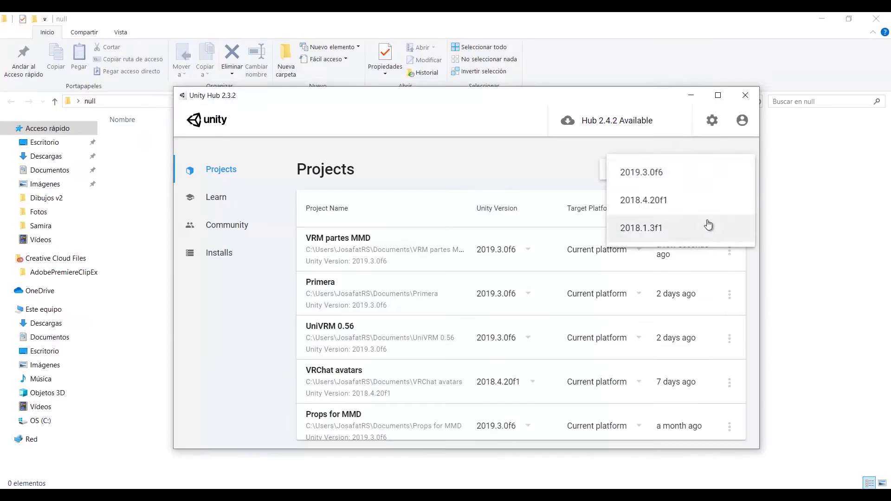
Switch to Unity Hub and create a project named Tutorial with Unity 2019.3.0f6
left_click(650, 171)
left_click(648, 380)
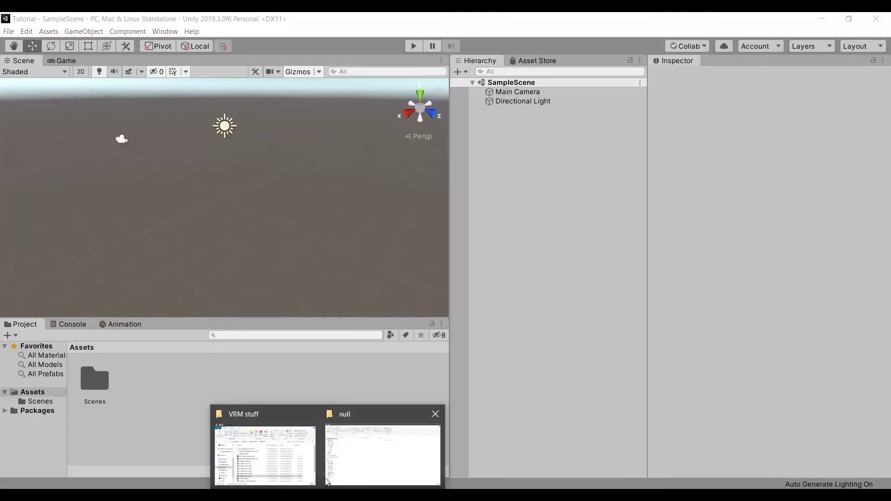
Import the VRMtoPMXExporter_v0.5.6 and BoneWeightTransfer packages from the VRM stuff folder into the Unity project
left_click(282, 431)
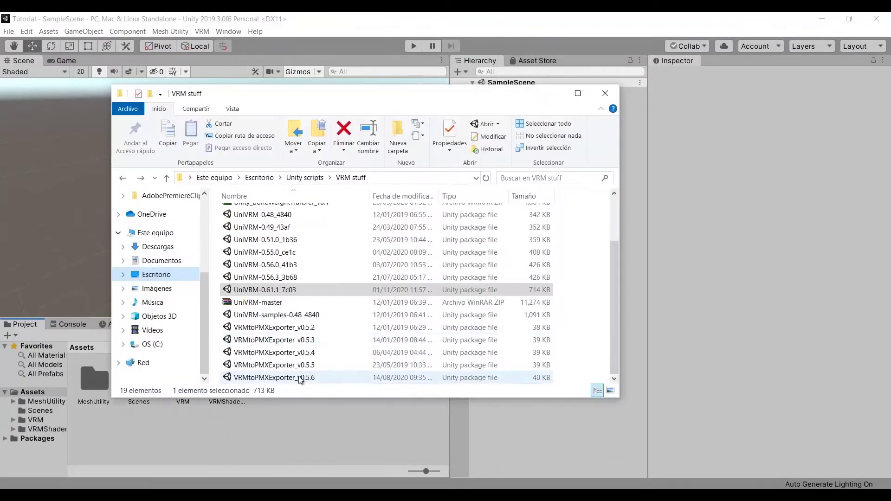
double_click(301, 381)
key("Return")
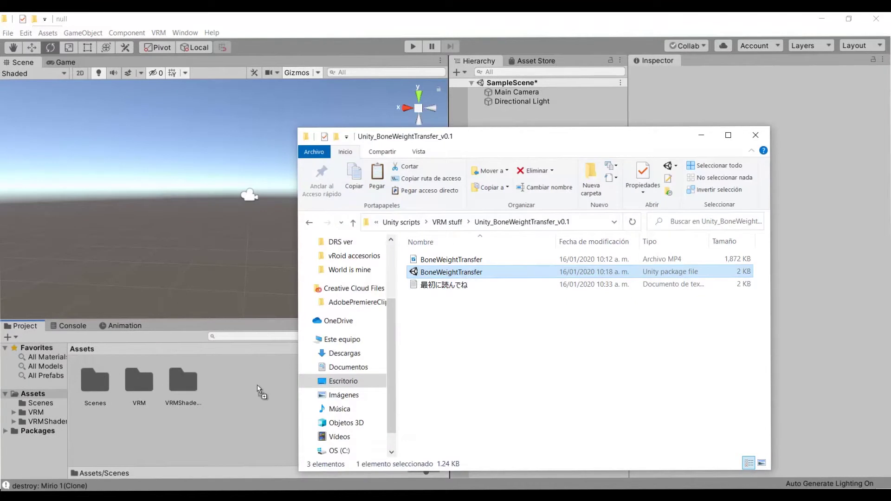
left_click_drag(259, 390, 258, 391)
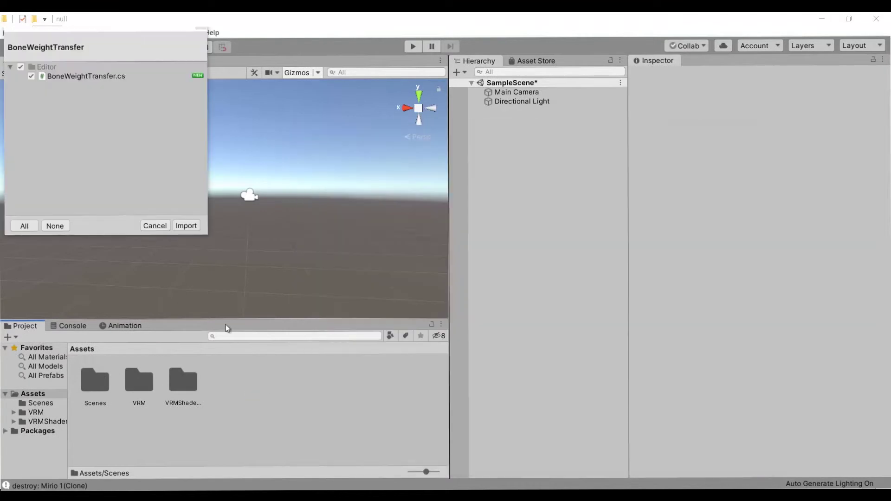
left_click(185, 225)
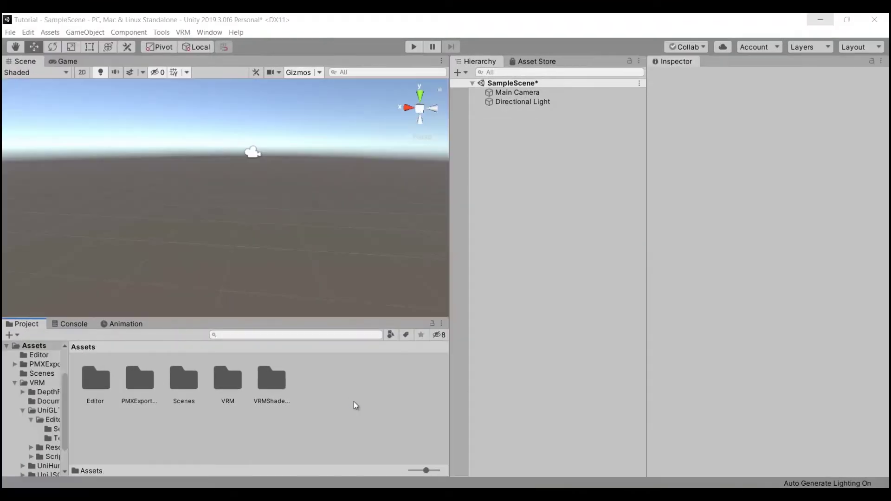
Create a folder named Ikumi in the project's Assets
right_click(354, 402)
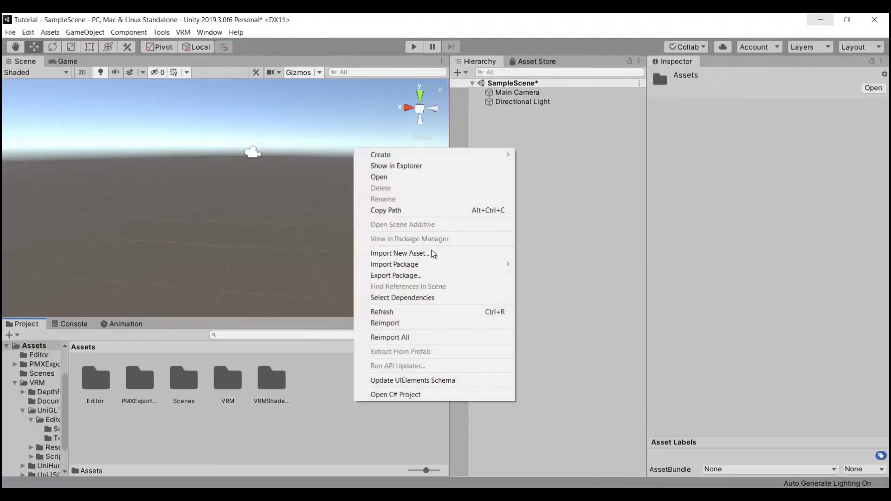
mouse_move(456, 158)
left_click(585, 126)
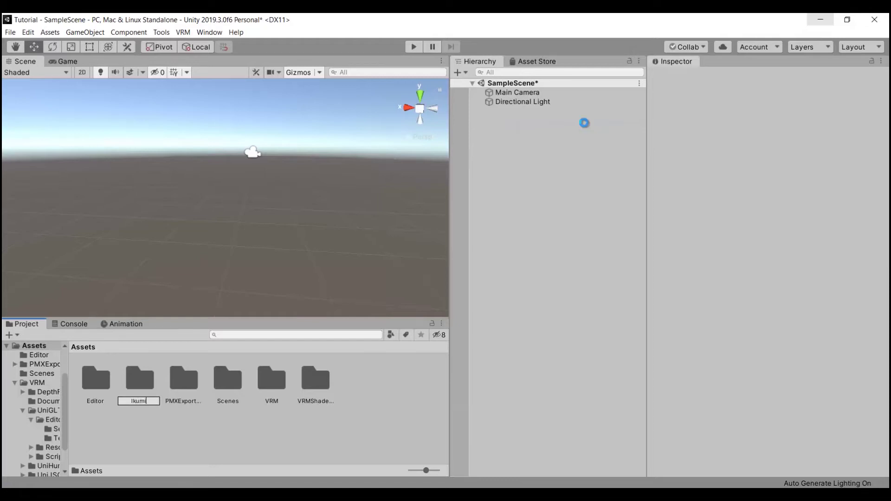
key("Return")
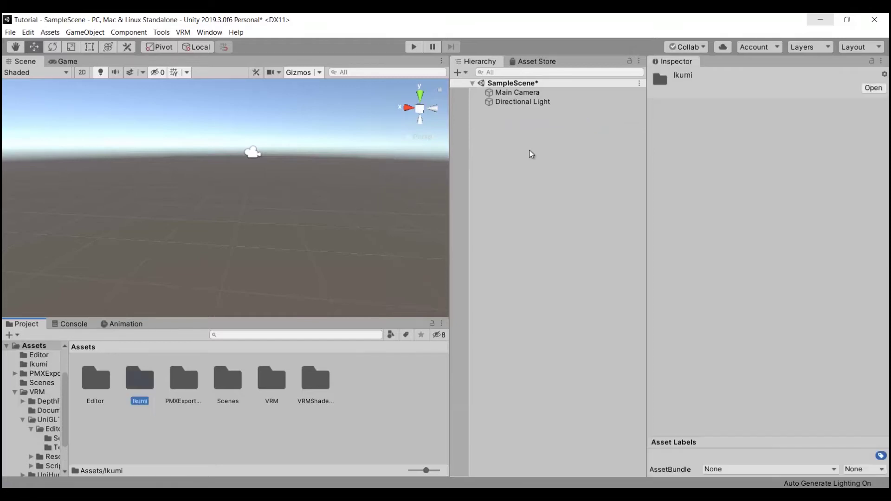
Import Ikumi 1.vrm from the Vroid folder into the Ikumi asset folder
double_click(139, 378)
left_click(306, 463)
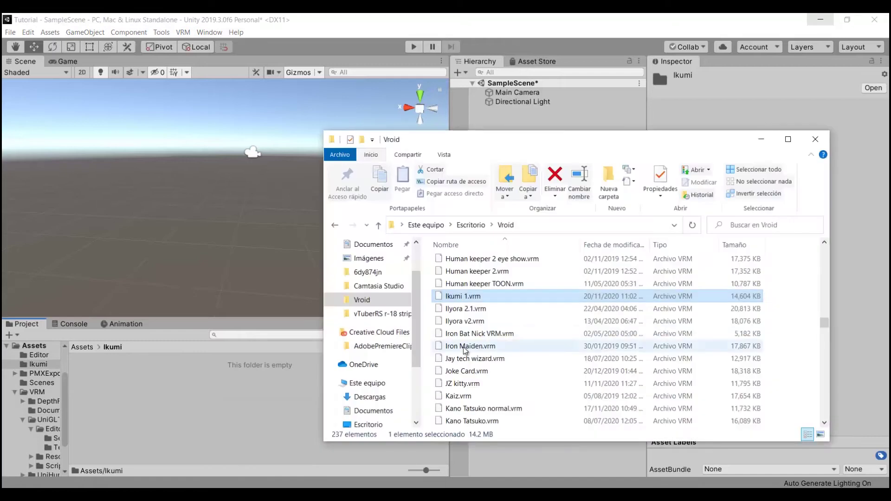
left_click_drag(462, 297, 237, 381)
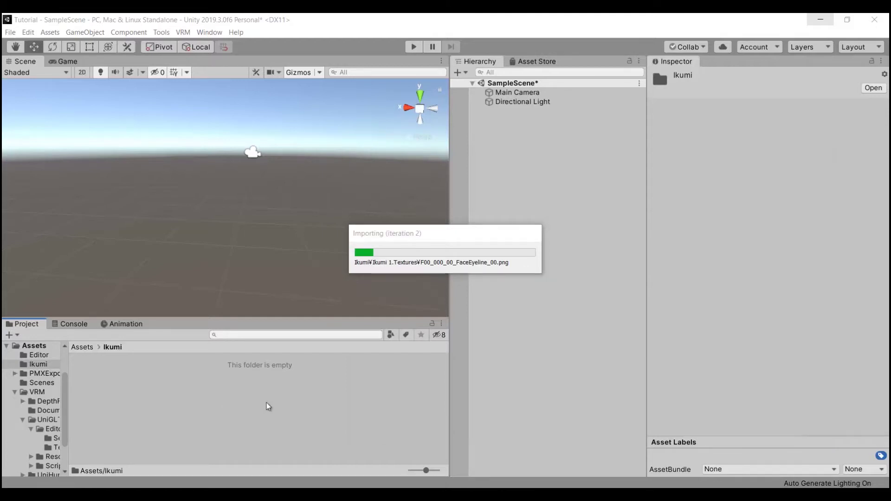
Place the Ikumi prefab in the SampleScene hierarchy and unpack it
left_click(431, 371)
left_click_drag(440, 367, 520, 230)
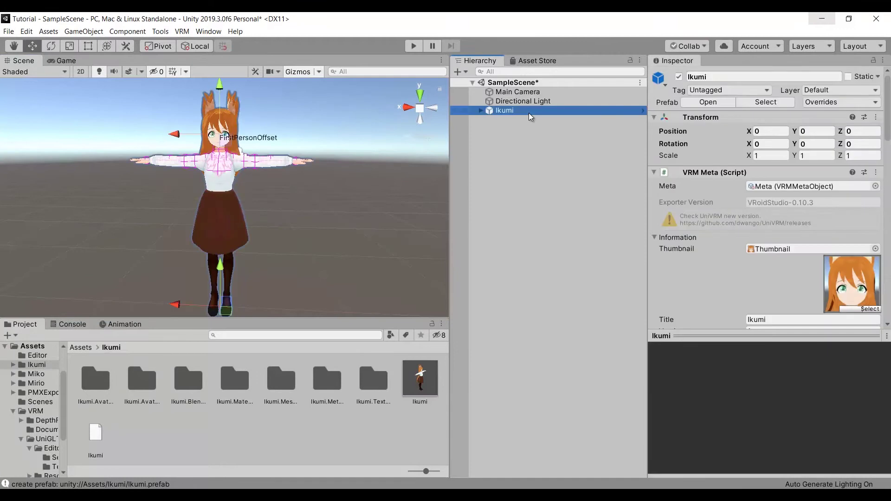
right_click(529, 114)
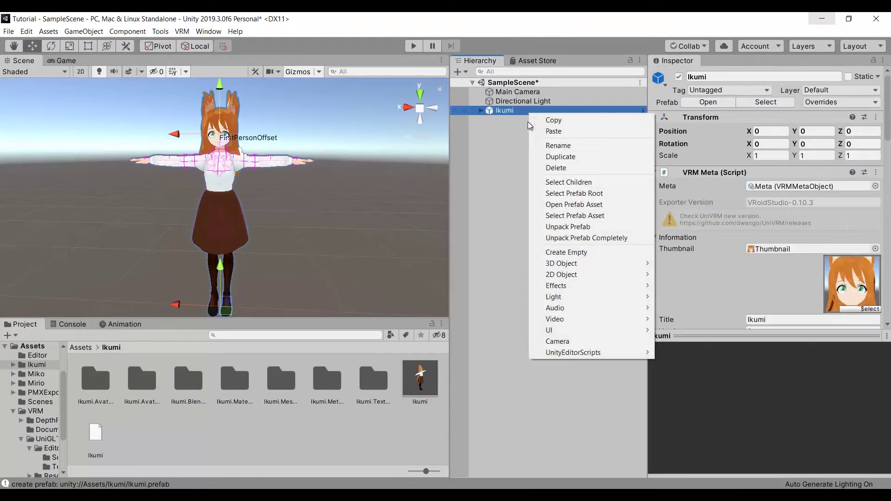
left_click(554, 227)
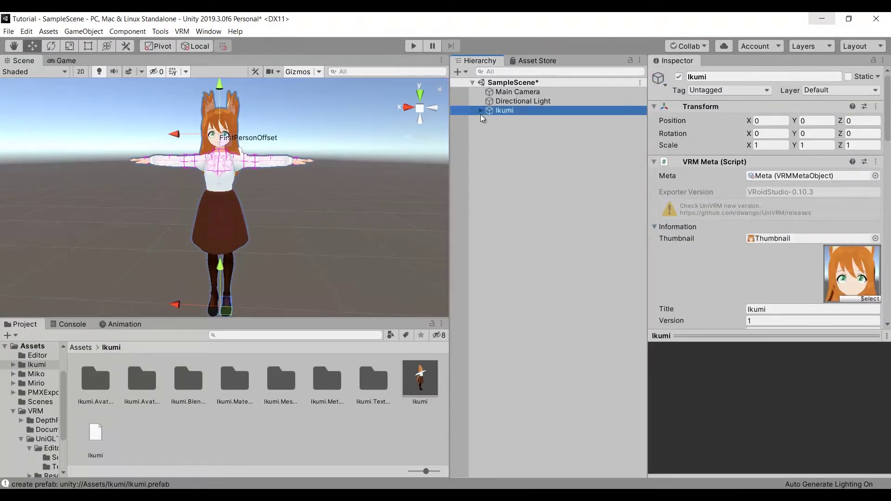
Examine the tail from the side and check which hair meshes from Hair024 up to Hair020 belong to it
left_click(332, 179)
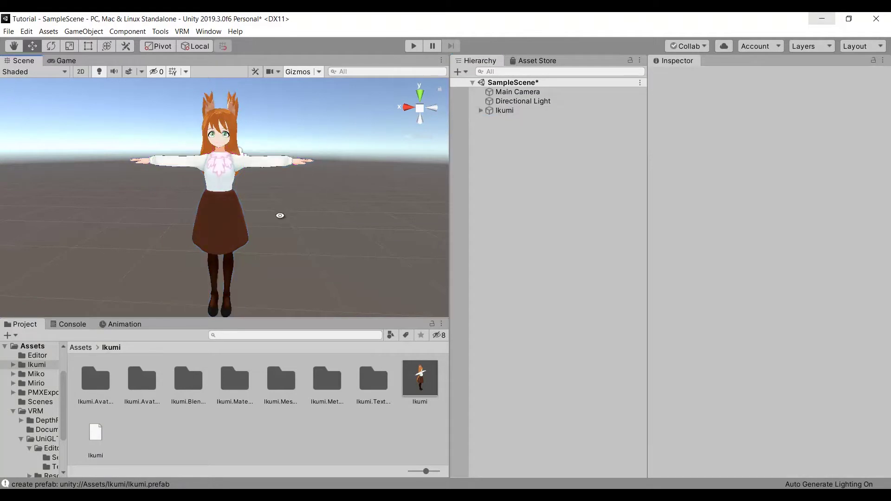
left_click_drag(279, 215, 863, 219, "alt")
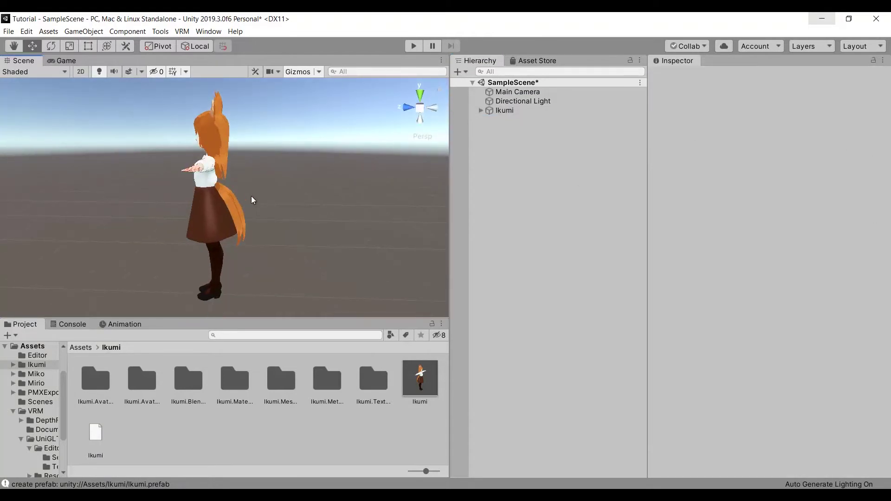
left_click(231, 202)
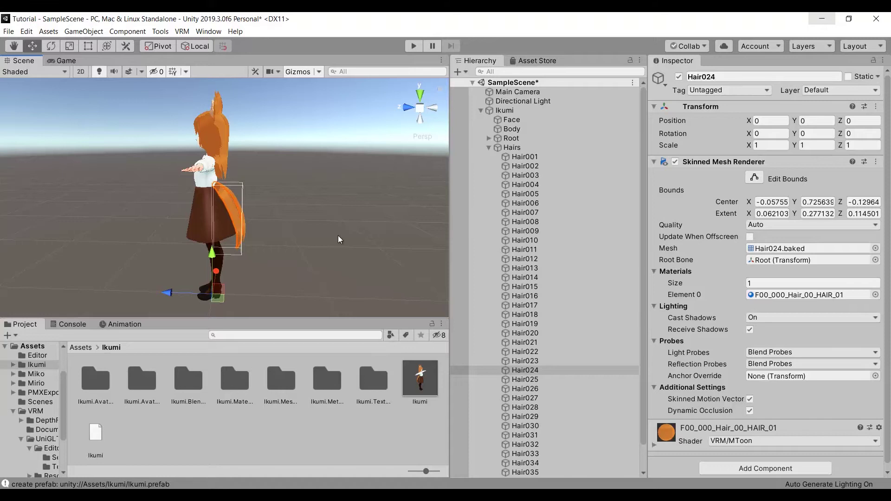
scroll(338, 235, "up", 4)
left_click(571, 362)
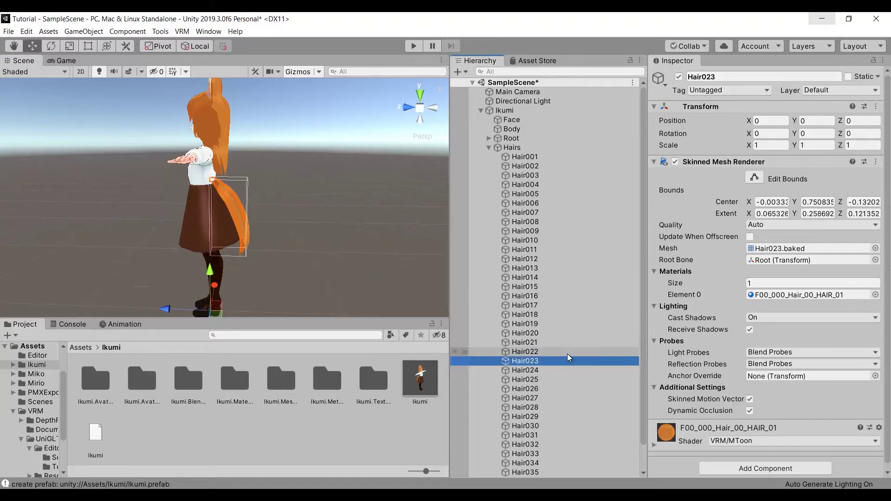
left_click(567, 353)
left_click(565, 345)
left_click(562, 334)
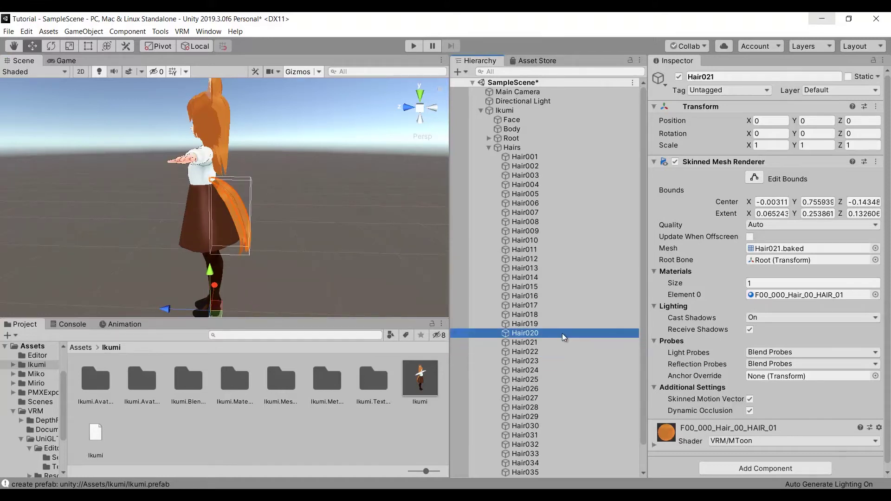
left_click(559, 324)
left_click(556, 333)
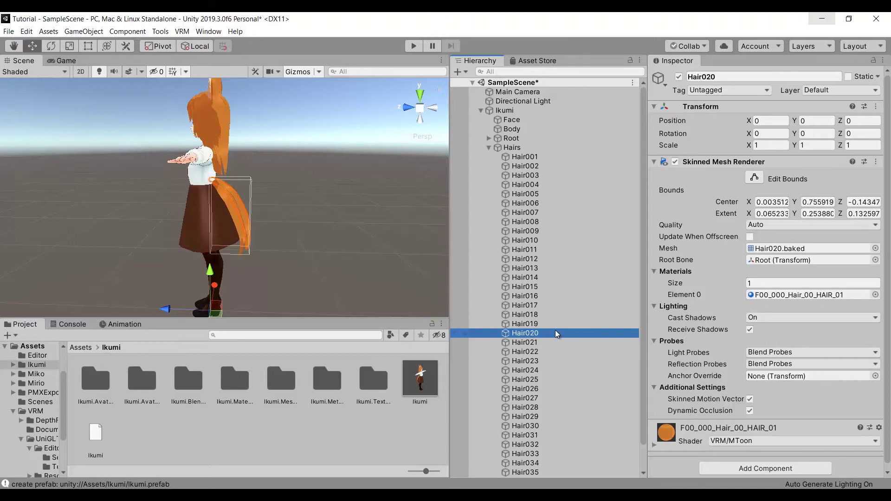
Expand Ikumi's bone hierarchy from Root down to J_Bip_C_Head and open the BoneWeightTransfer tool
left_click(488, 139)
left_click(497, 147)
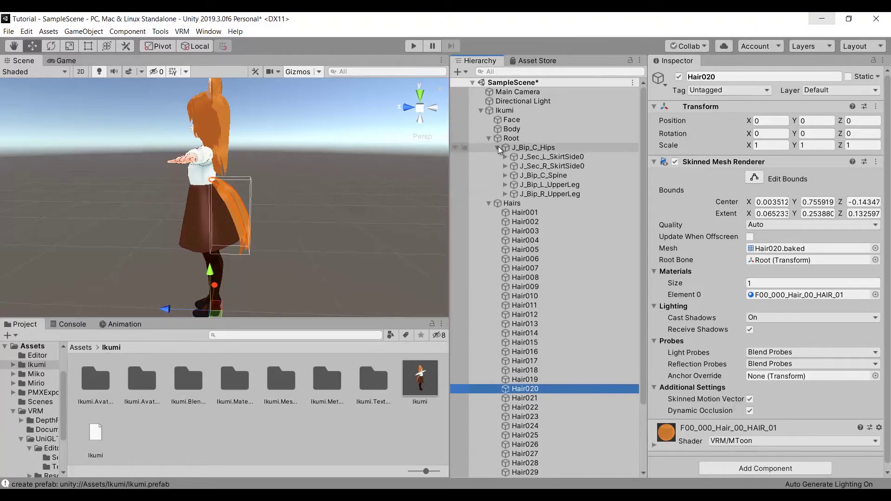
left_click(505, 174)
left_click(513, 184)
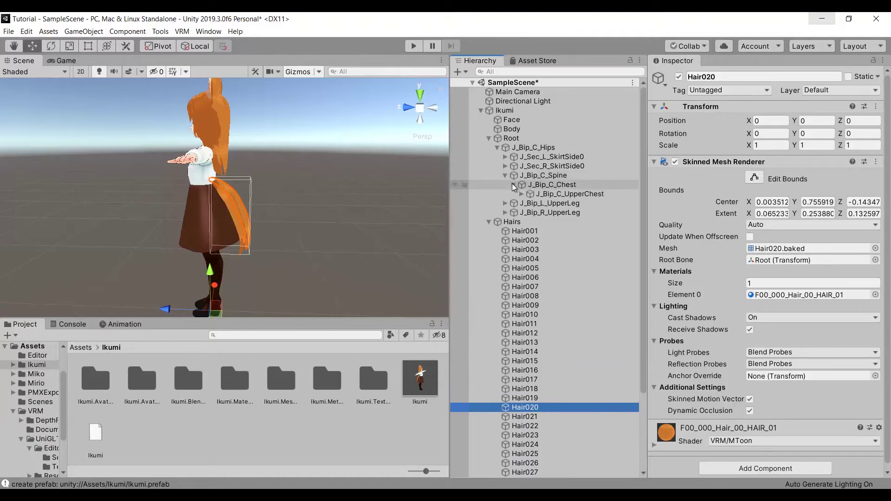
left_click(521, 193)
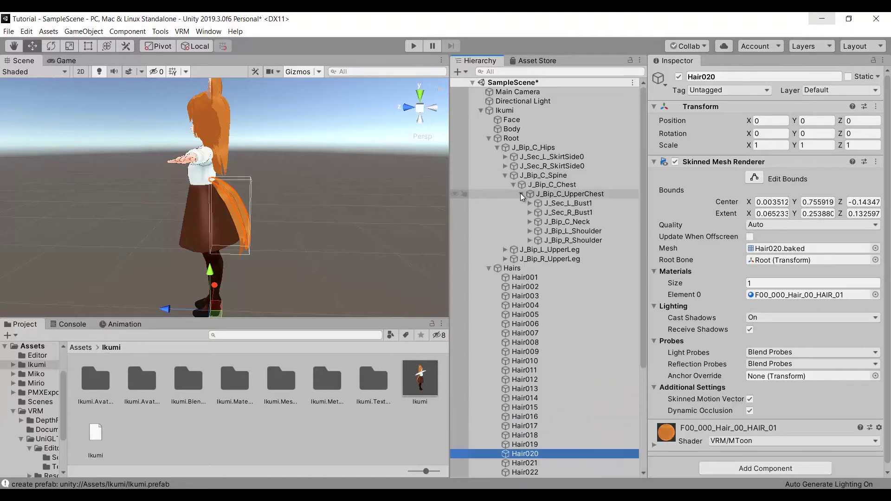
left_click(529, 221)
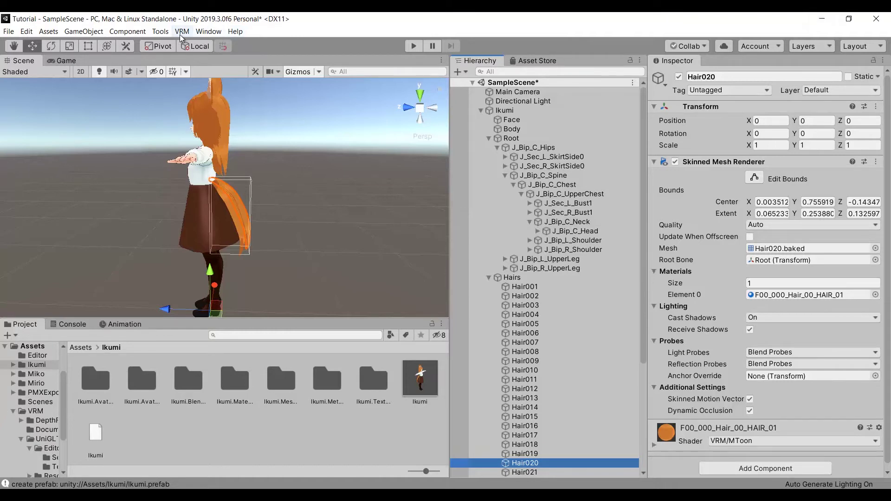
left_click(160, 31)
left_click(195, 42)
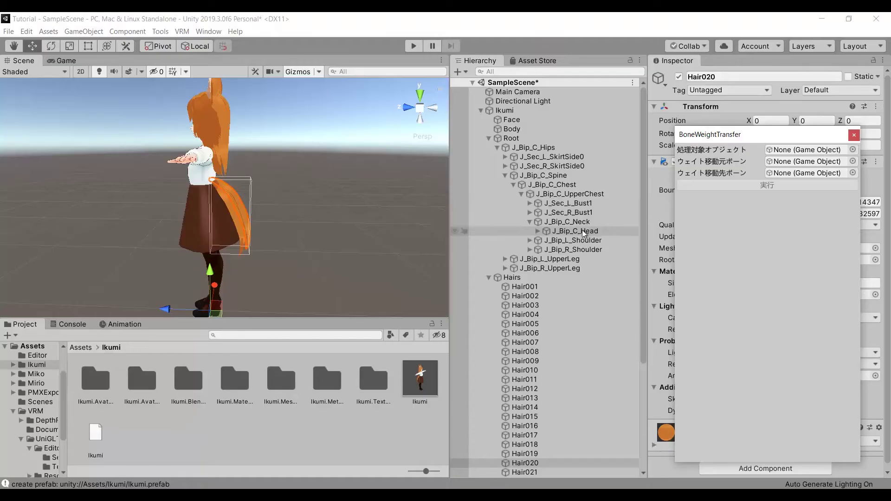
Transfer the bone weights of Hair020 from J_Bip_C_Head to J_Bip_C_Hips
left_click_drag(582, 230, 783, 164)
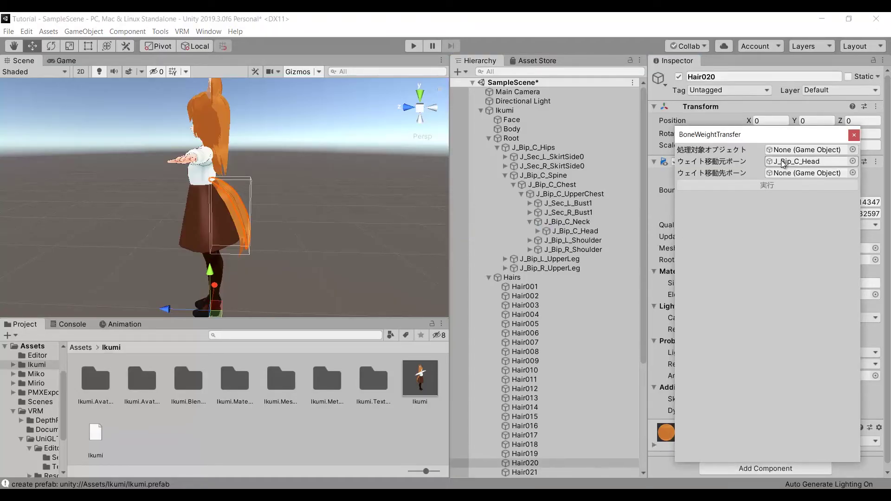
left_click_drag(534, 147, 804, 177)
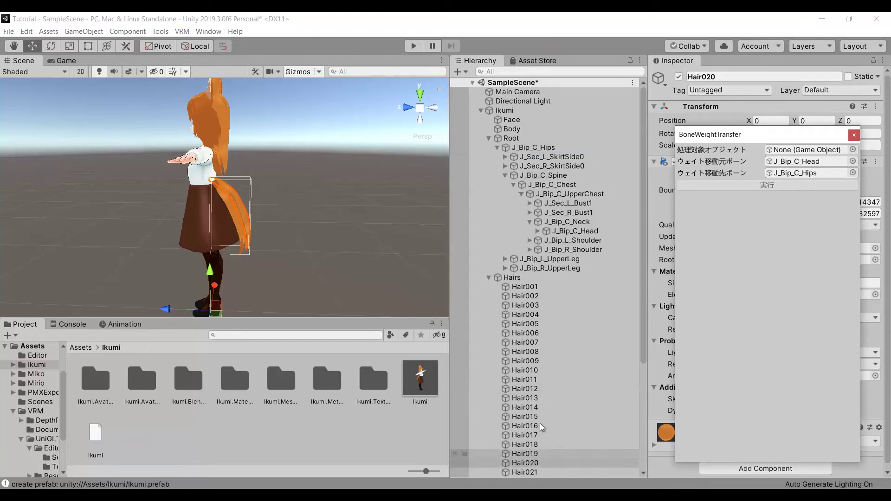
scroll(552, 346, "down", 6)
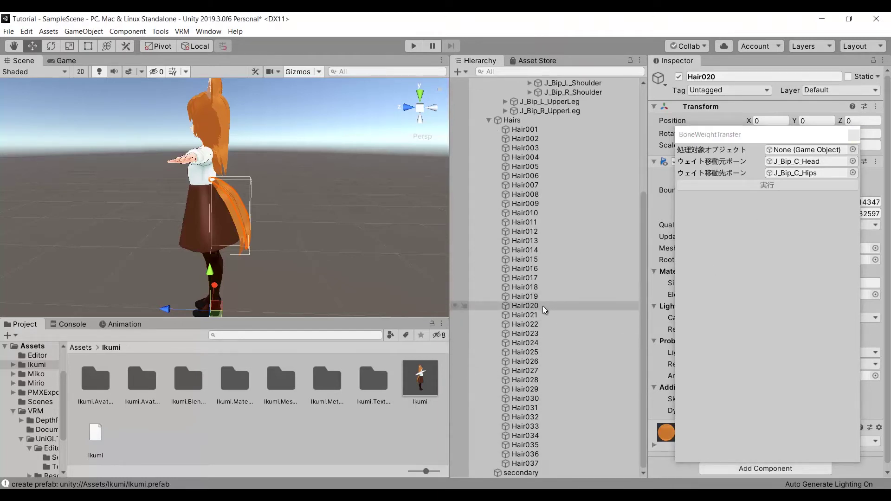
left_click_drag(542, 306, 789, 151)
left_click(766, 185)
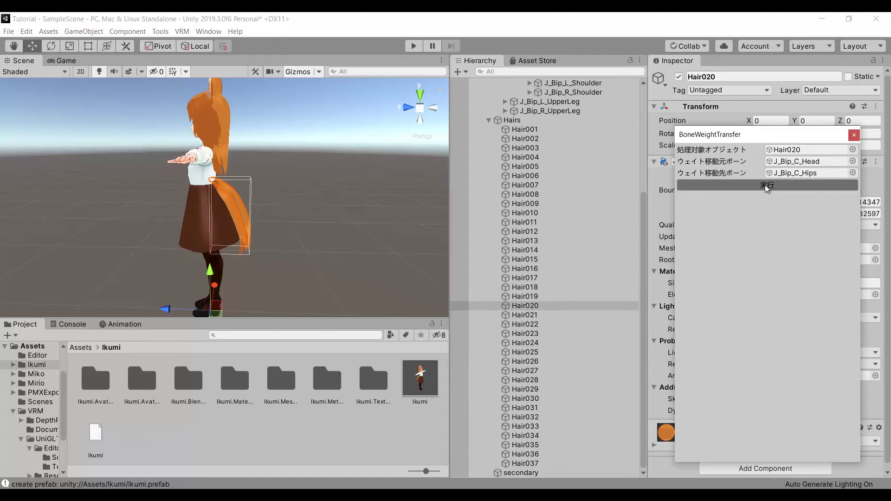
Run the same head-to-hips weight transfer on Hair021 through Hair025, and close the BoneWeightTransfer tool
left_click(525, 315)
left_click(769, 187)
left_click(525, 324)
left_click(767, 185)
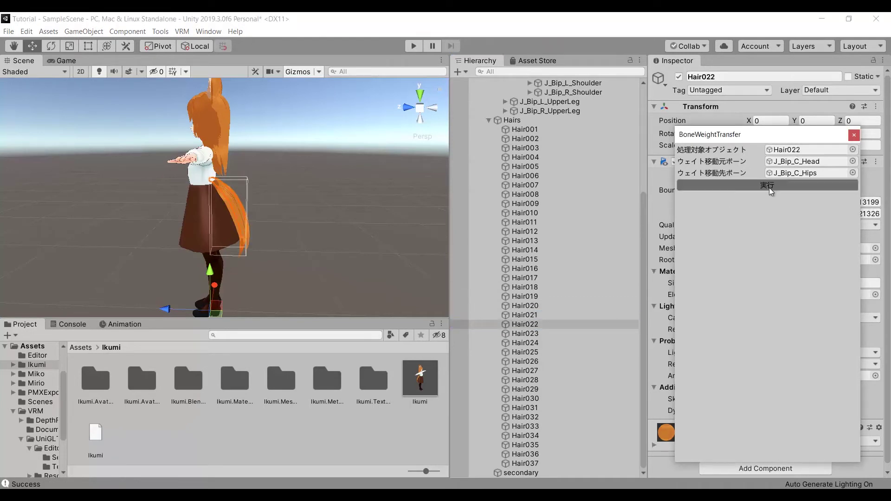
left_click(533, 334)
left_click(541, 343)
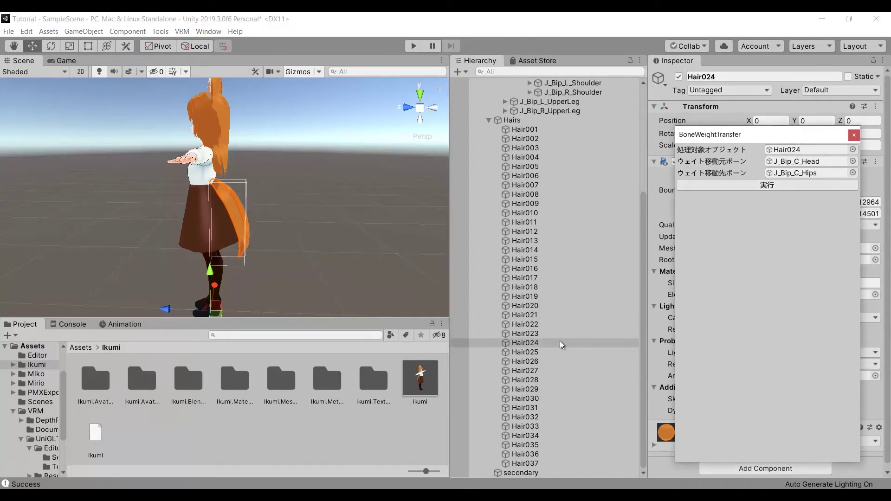
left_click(550, 352)
left_click(779, 185)
left_click(341, 265)
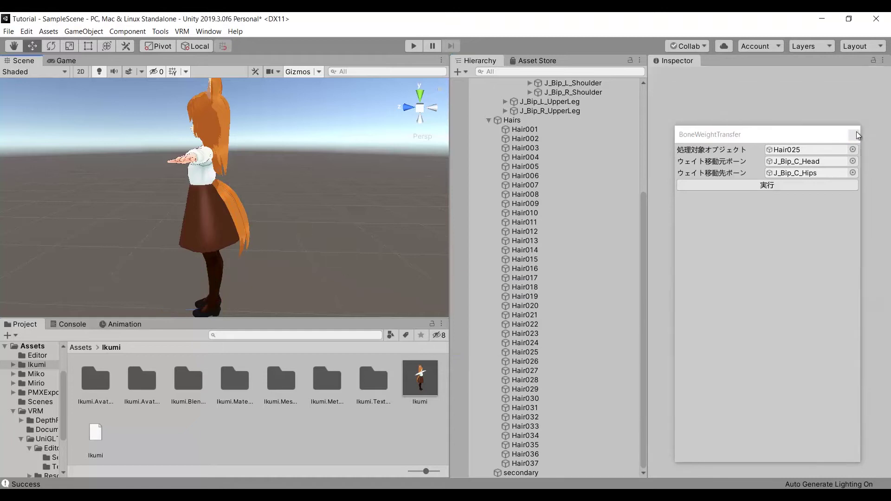
left_click(854, 134)
Collapse the Hairs group and inspect the hair joints under J_Bip_C_Head to locate the tail's joint
scroll(552, 200, "up", 5)
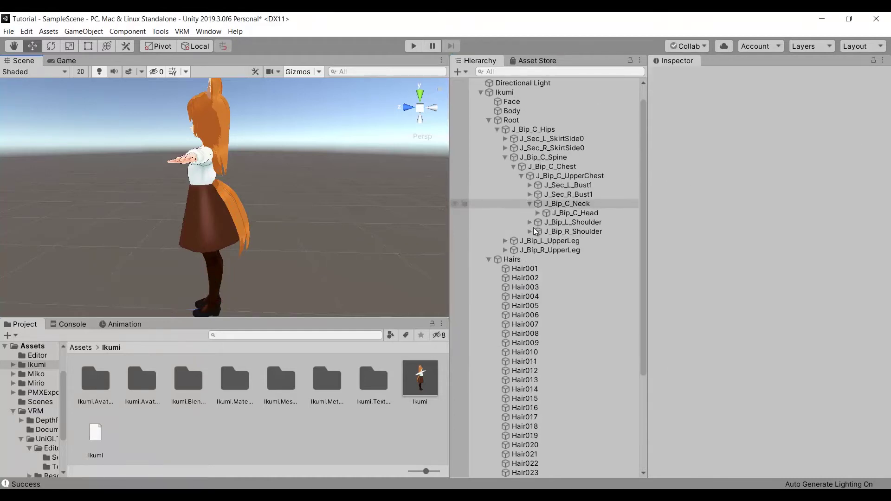
left_click(489, 259)
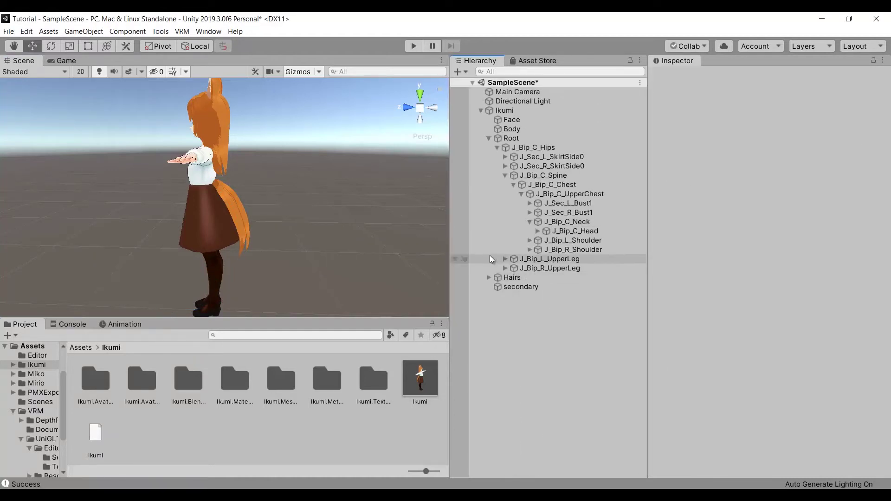
left_click(537, 231)
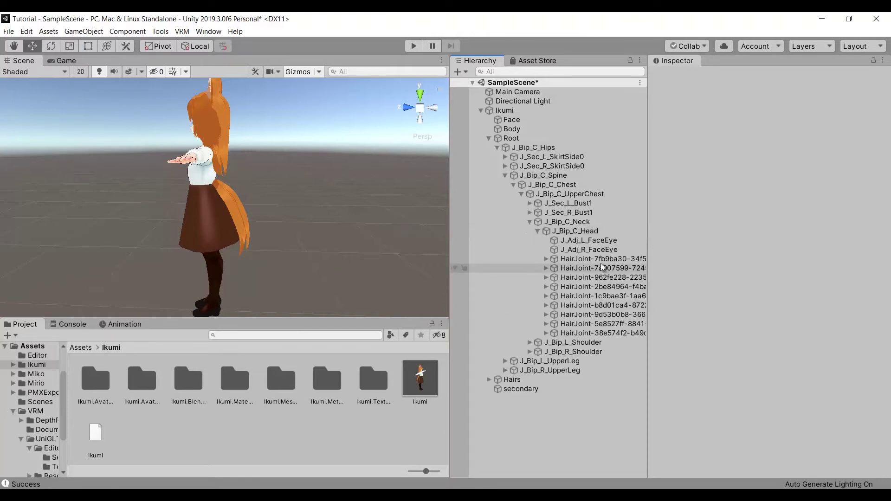
left_click(591, 315)
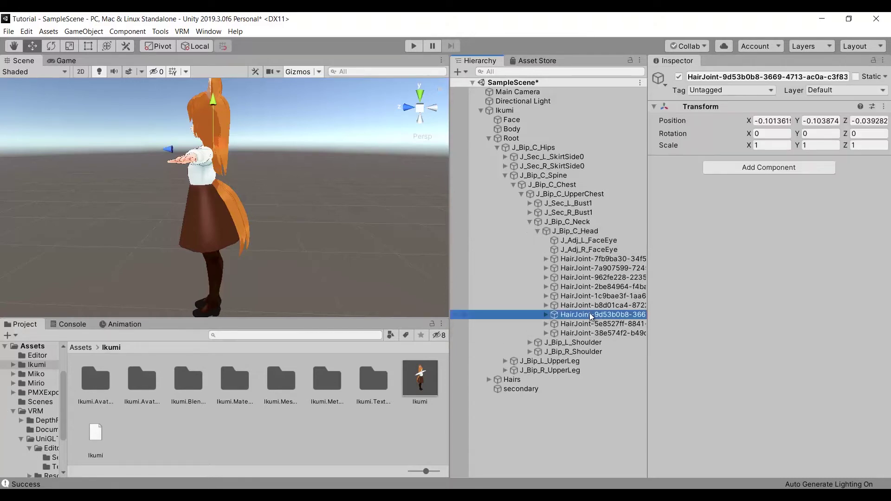
left_click(590, 324)
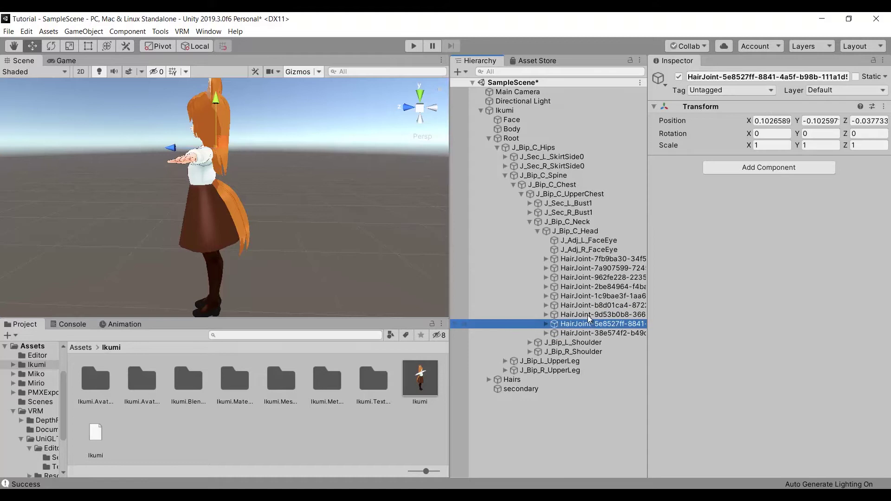
Test-rotate the tail joint HairJoint-7fb9ba30, undo the rotation, and move the joint under J_Bip_C_Hips
left_click(588, 260)
left_click(56, 46)
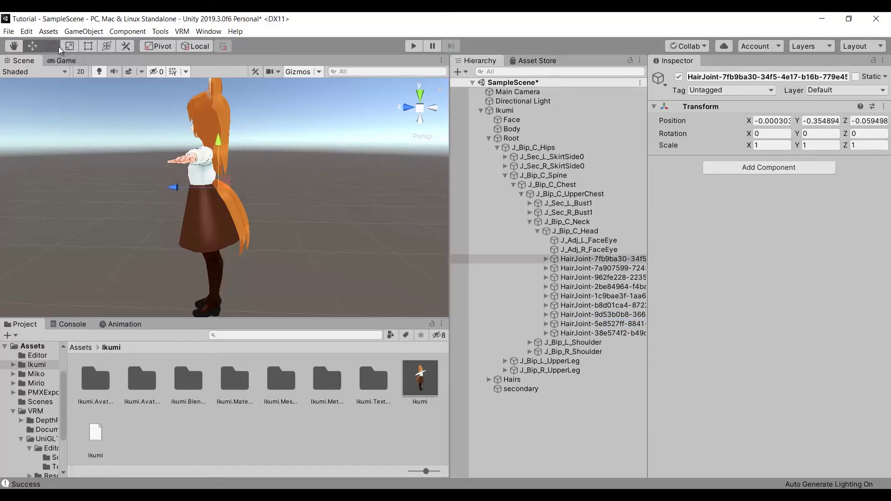
mouse_move(247, 157)
left_mouse_down()
mouse_move(171, 98)
mouse_move(246, 146)
left_mouse_up()
key("ctrl+z")
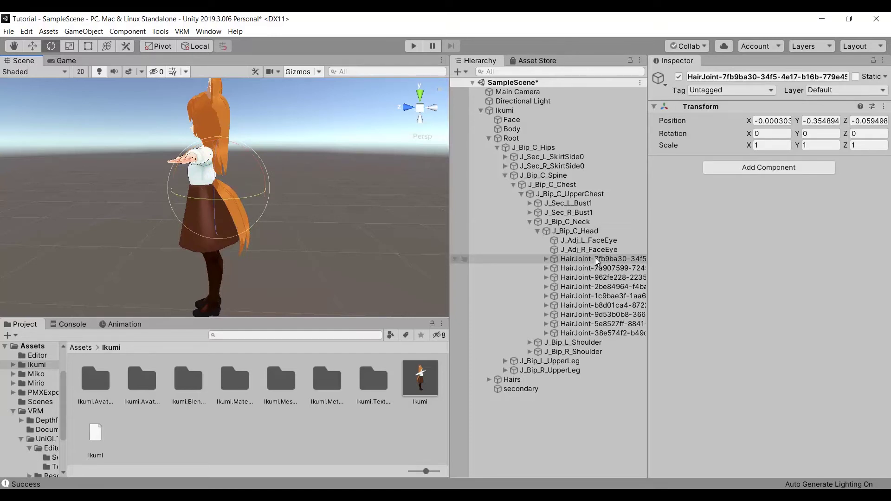
left_click_drag(597, 260, 533, 153)
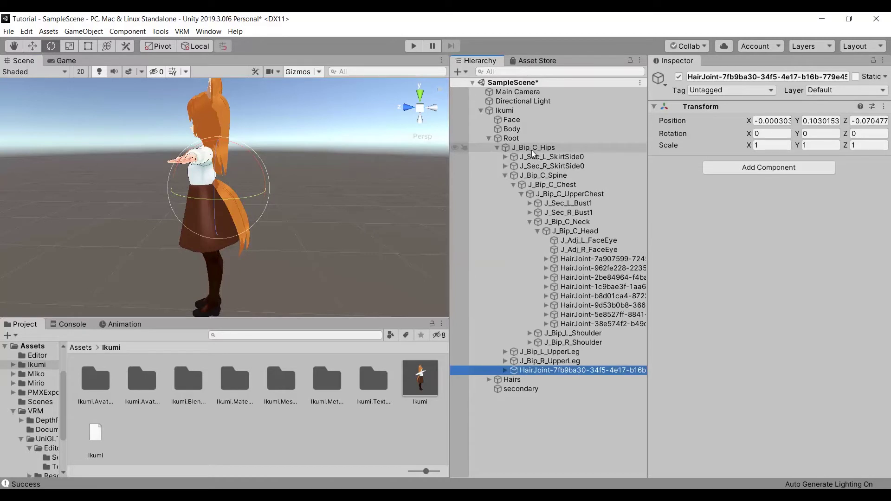
Test the tail's independence from the head with a trial rotation of J_Bip_C_Head, and undo it
left_click(575, 231)
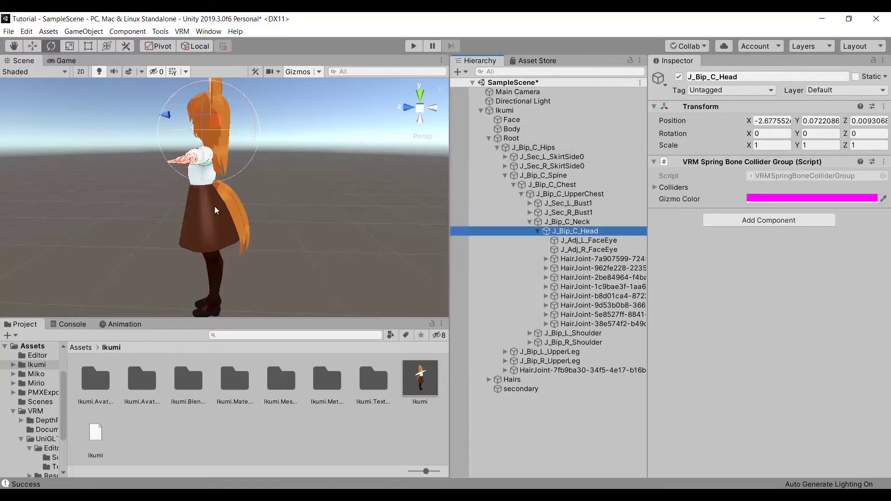
left_click_drag(214, 206, 271, 101, "alt")
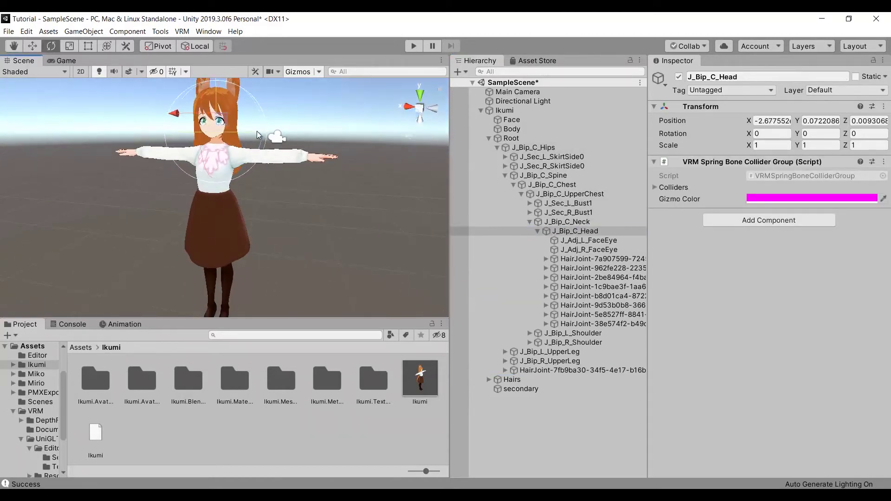
left_click_drag(257, 131, 205, 73)
key("ctrl+z")
left_click(298, 235)
Export the Ikumi avatar as a humanoid VRM with UniVRM-0.58.1
scroll(264, 198, "down", 3)
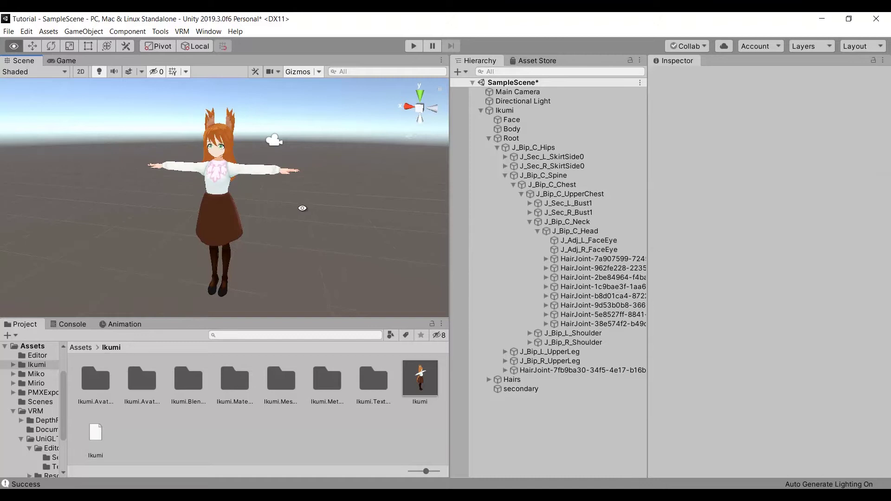
left_click_drag(303, 208, 322, 198, "alt")
left_click(504, 110)
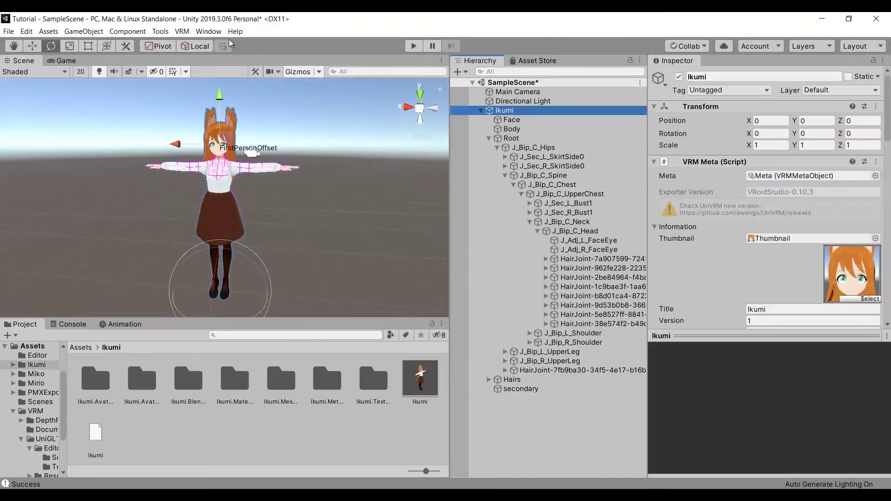
left_click(183, 31)
mouse_move(214, 69)
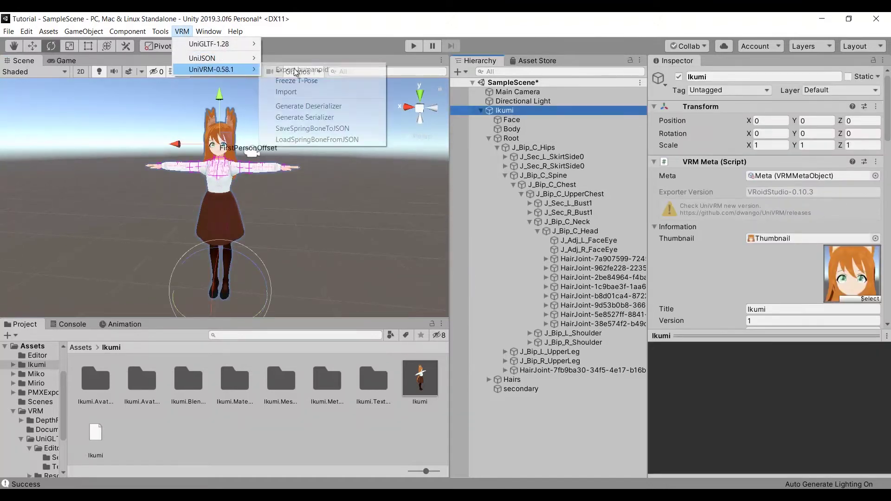
left_click(327, 69)
scroll(332, 131, "down", 1)
left_click(377, 162)
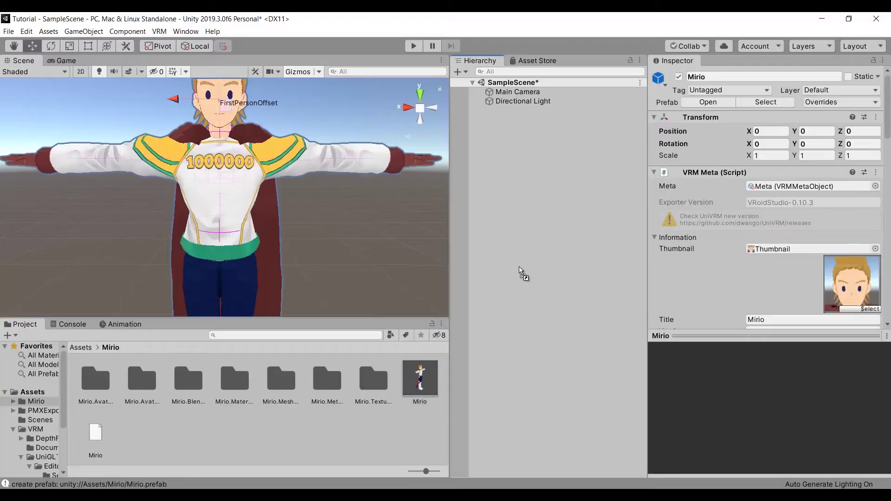
Unpack the Mirio prefab in the scene and expand its hierarchy
scroll(296, 205, "down", 3)
scroll(296, 209, "down", 2)
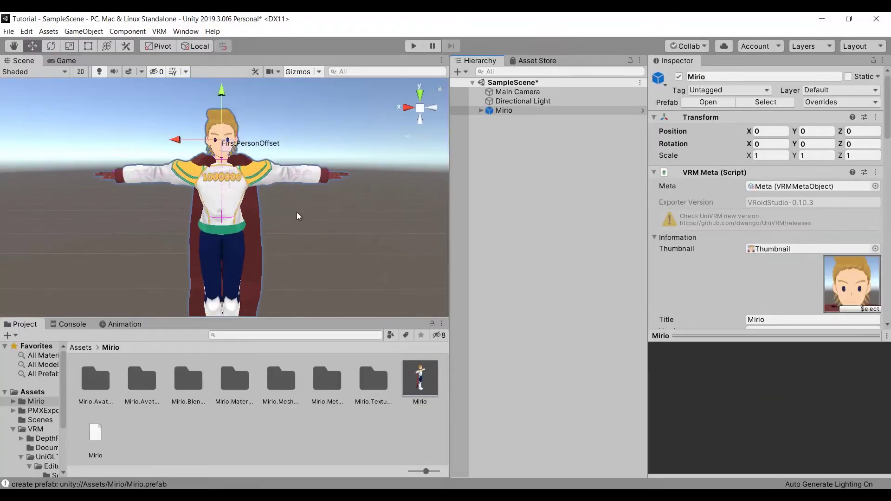
left_click(319, 237)
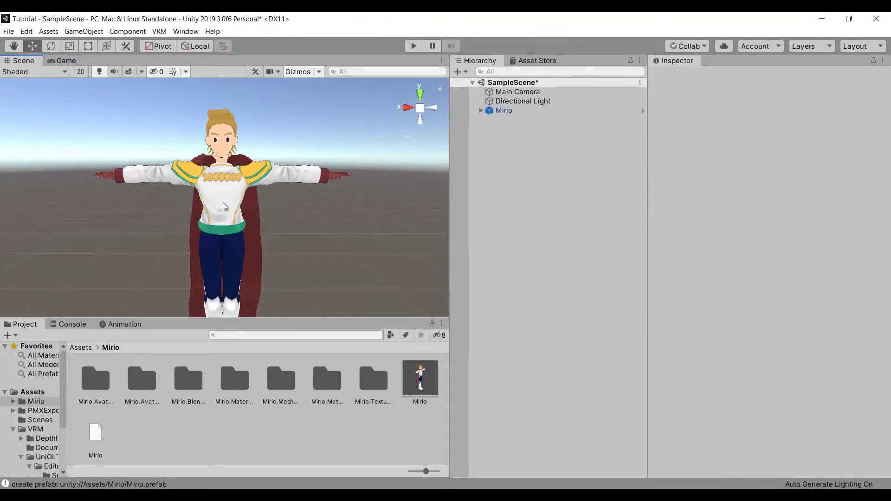
left_click_drag(224, 206, 181, 194, "alt")
left_click(524, 110)
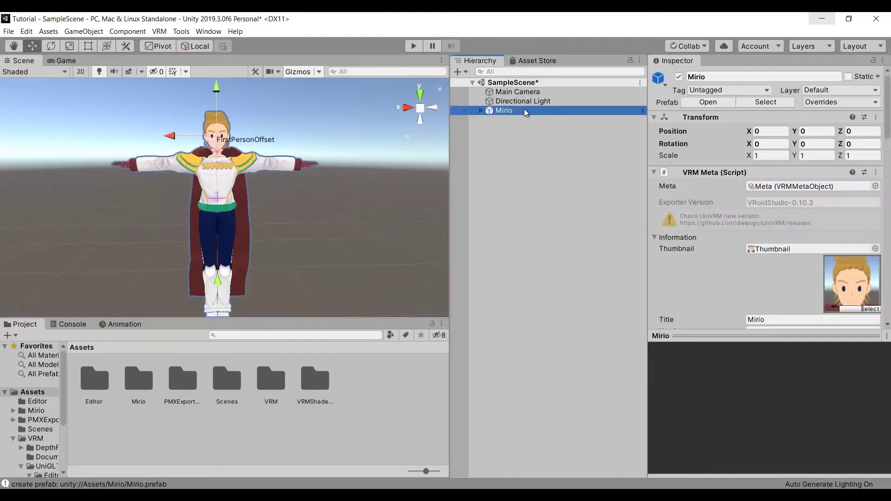
right_click(525, 110)
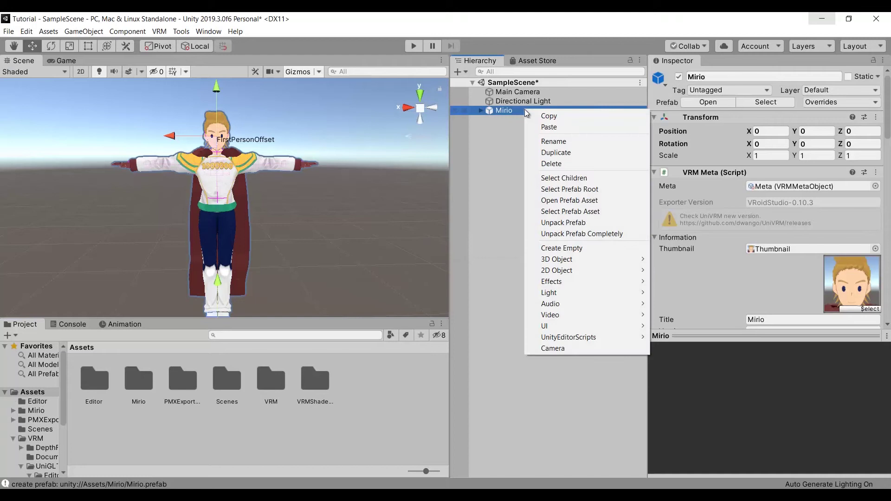
left_click(563, 223)
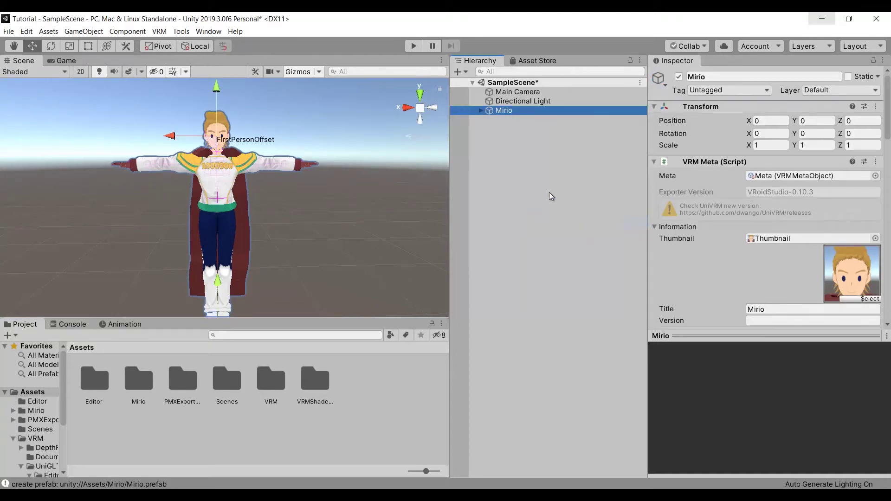
left_click(481, 110)
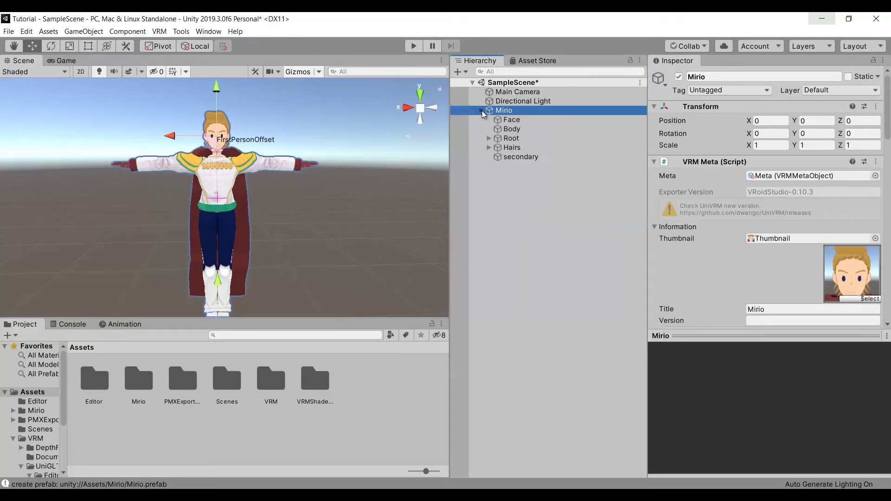
Rename Hair041, the half of the green belt on the viewer's right, as cinturon1
left_click(230, 210)
scroll(595, 302, "down", 3)
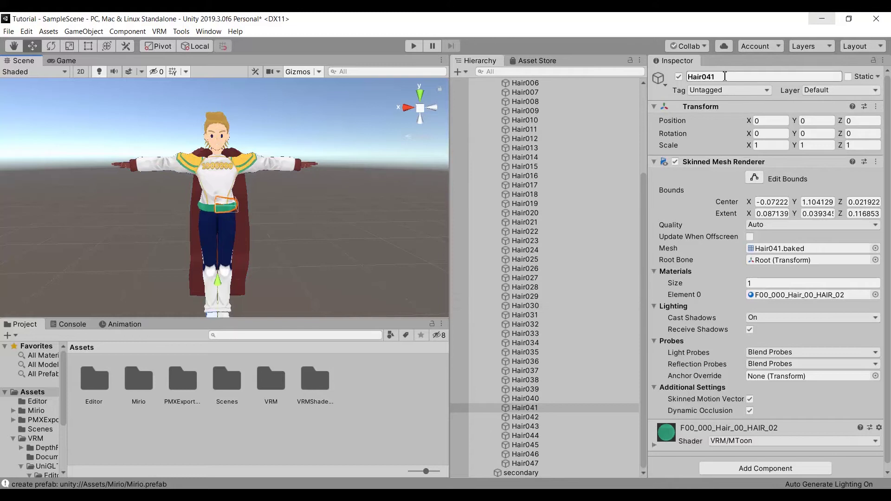
left_click(295, 236)
scroll(293, 233, "up", 8)
middle_click_drag(301, 184, 319, 196)
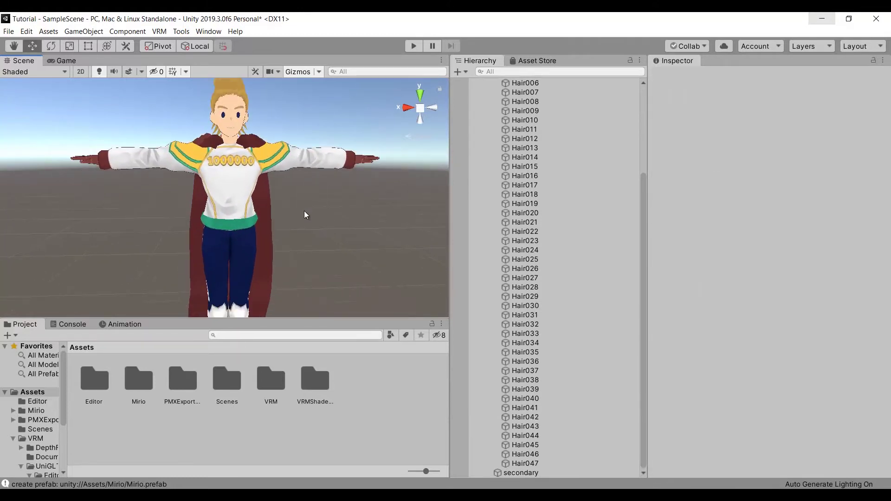
scroll(250, 247, "up", 10)
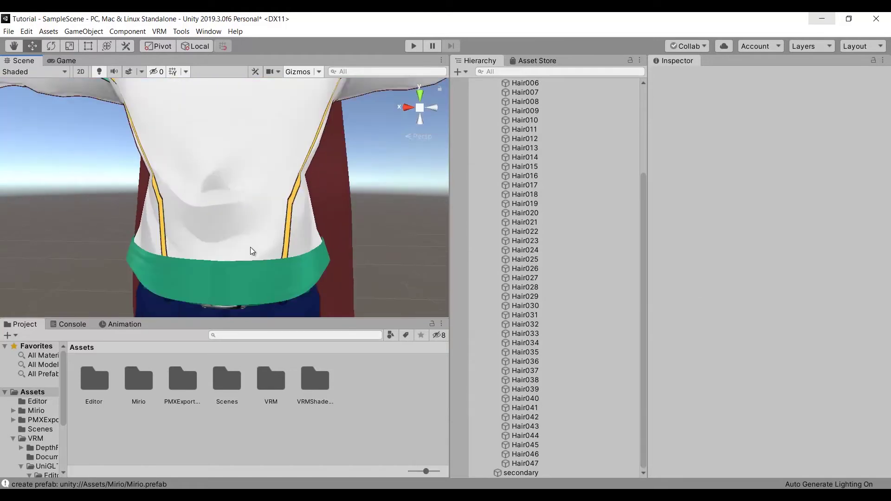
middle_click_drag(311, 255, 310, 229)
left_click(296, 243)
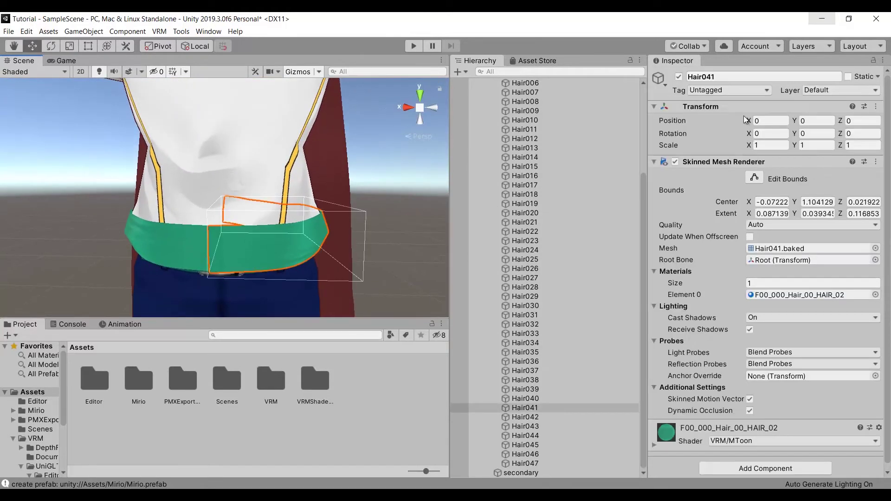
left_click(743, 76)
key("Home")
type("cintu")
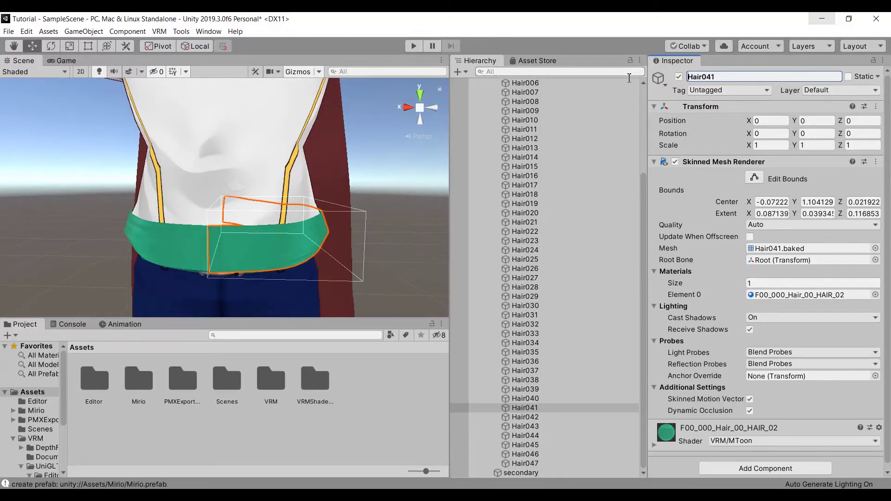
type("cintu")
key("End")
Rename Hair042, the other half of the green belt, as Cinturon2
left_click(178, 243)
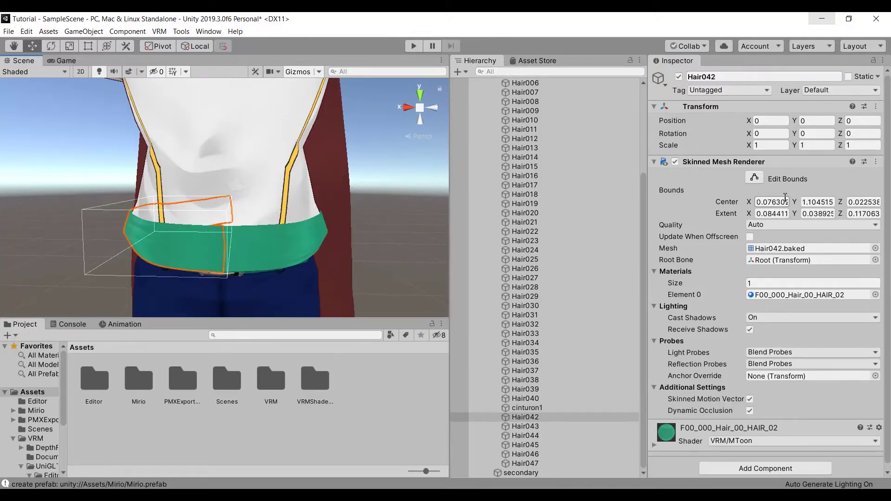
left_click(707, 77)
type("Cinturon2")
left_click(555, 390)
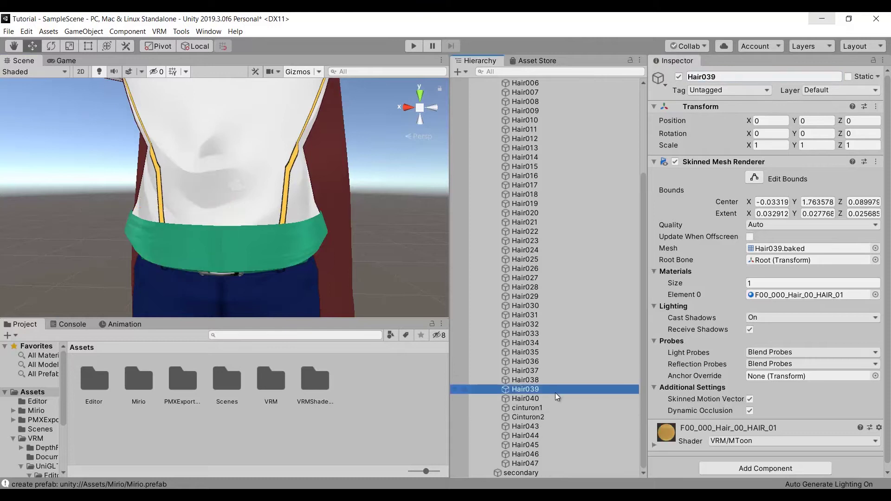
Expand Mirio's Root bones from J_Bip_C_Hips up to J_Bip_C_Head to list the hair joints
scroll(555, 395, "up", 5)
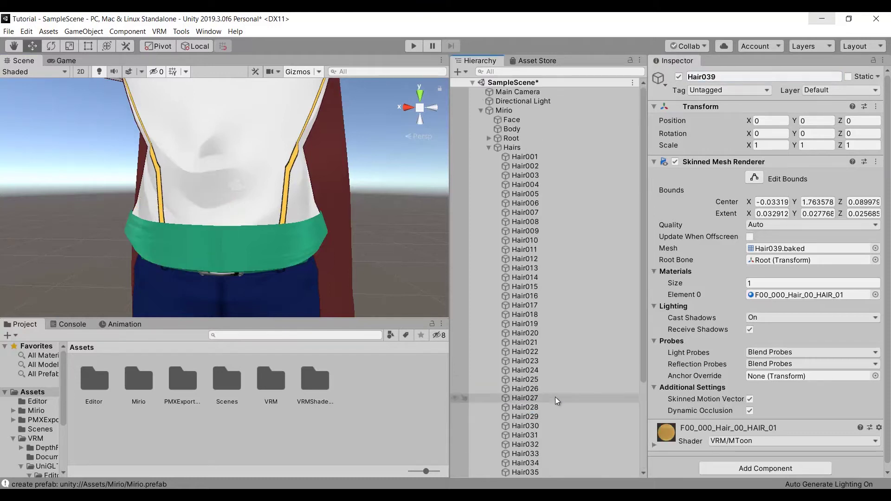
left_click(487, 139)
left_click(496, 147)
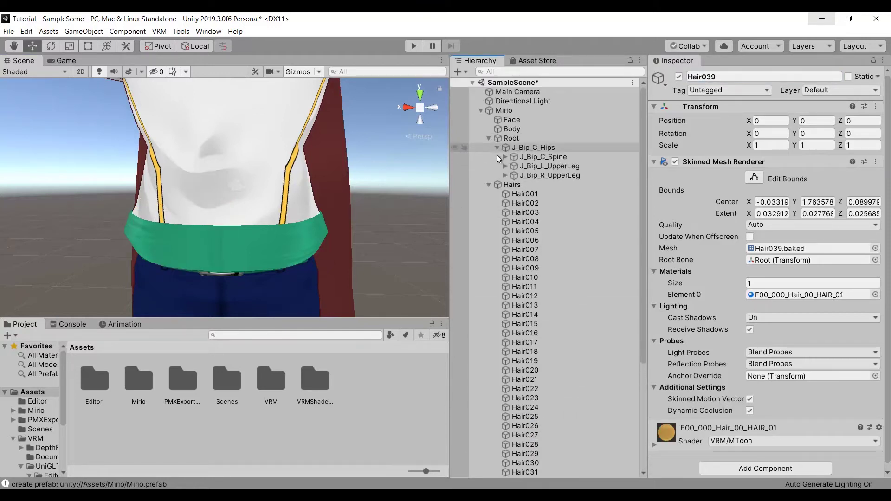
left_click(505, 157)
left_click(514, 166)
left_click(522, 175)
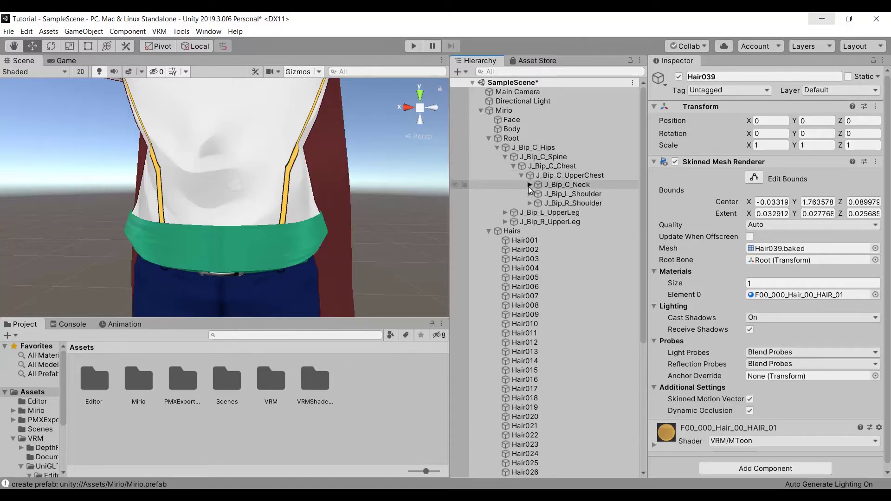
left_click(529, 184)
left_click(537, 194)
Check the hair joints under J_Bip_C_Head one by one to locate the belt's joint, HairJoint-4499fa5d
left_click(576, 222)
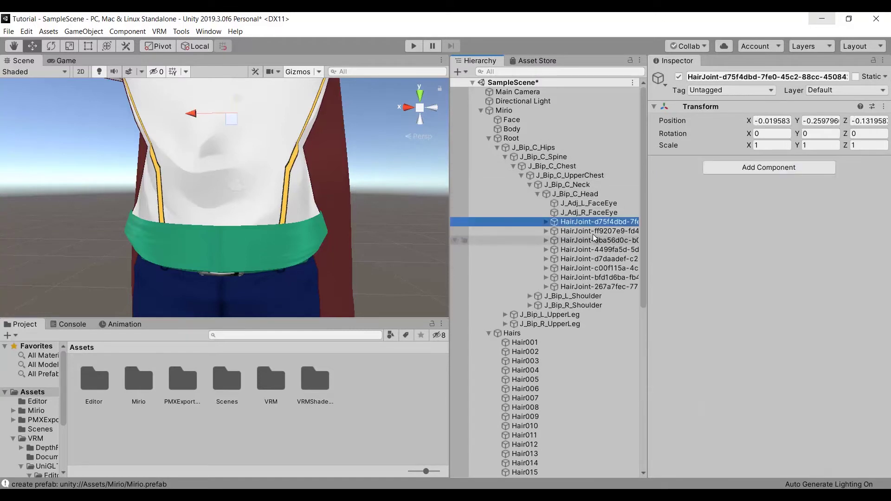
left_click(592, 233)
left_click(593, 239)
left_click(592, 249)
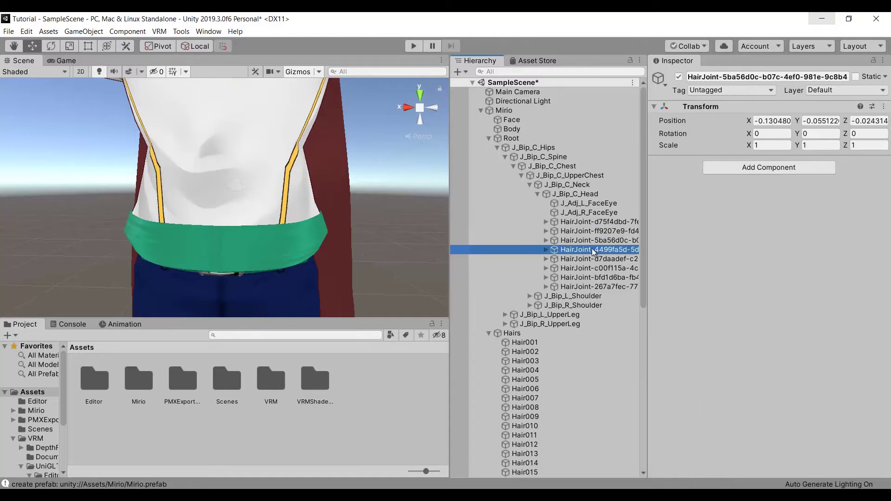
left_click(592, 258)
left_click(592, 249)
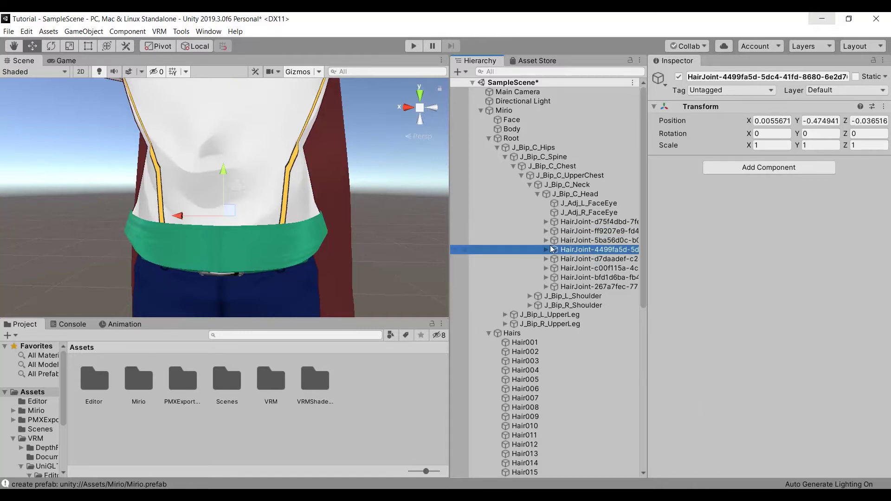
Test-rotate the joint HairJoint-4499fa5d to check that it moves the belt, and undo the rotation
left_click(51, 46)
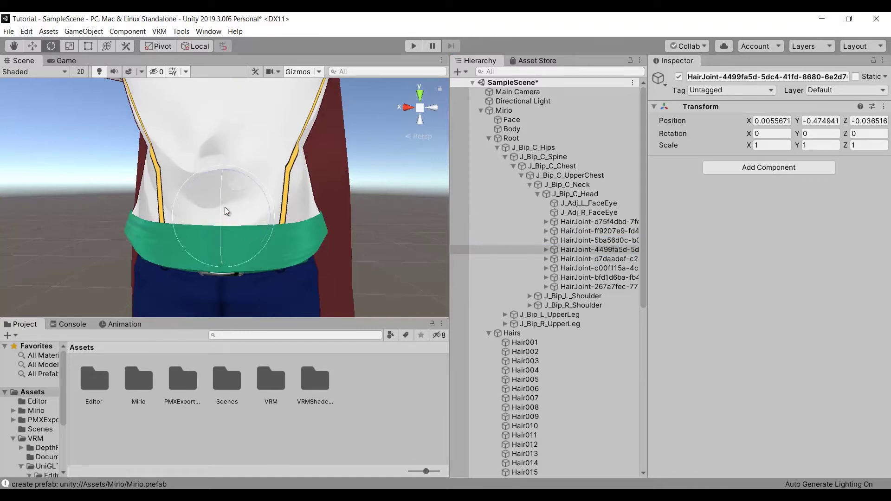
left_click_drag(224, 207, 244, 205)
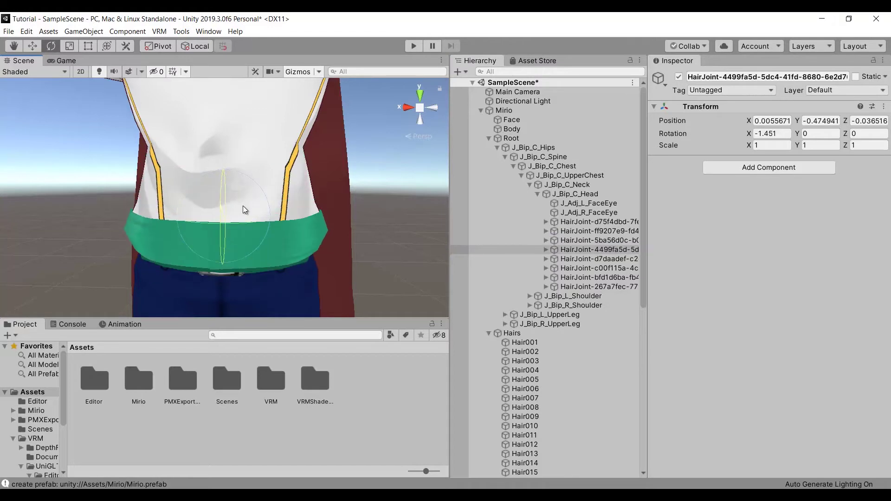
key("ctrl+z")
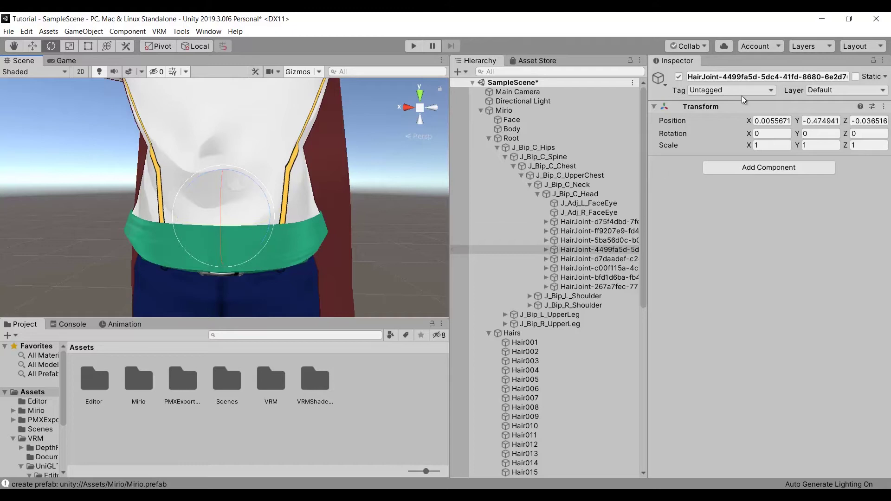
Rename the joint HairJoint-4499fa5d as cinturon and check its child joint
left_click(739, 77)
type("cinturon")
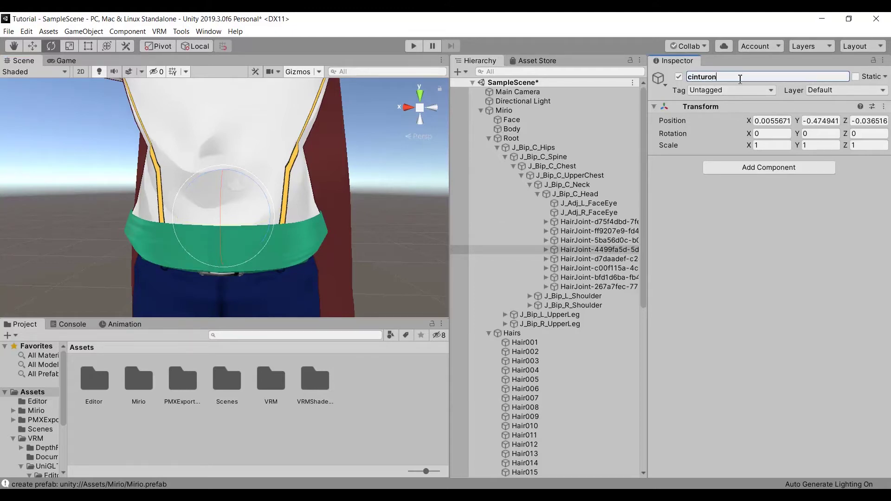
left_click(571, 252)
left_click(547, 250)
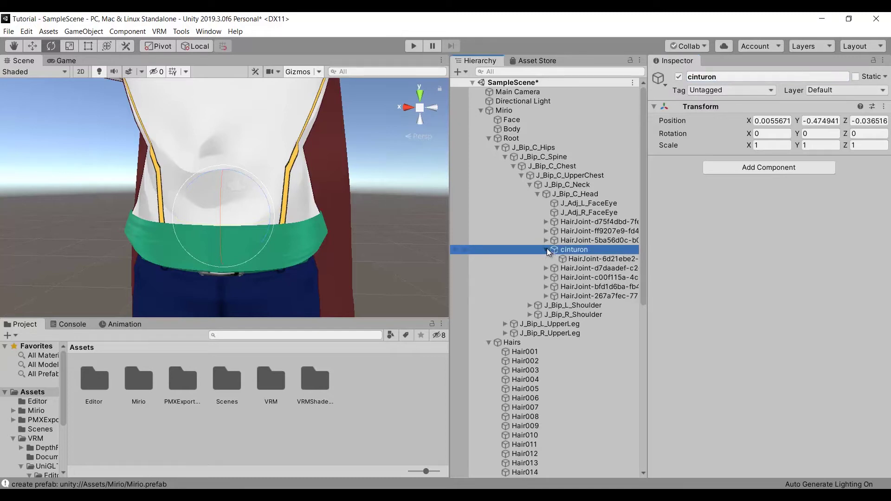
left_click(547, 249)
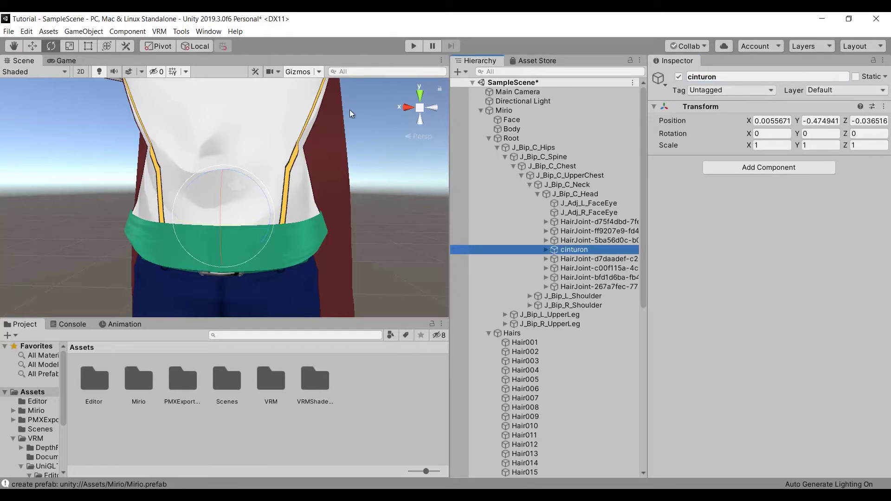
Open BoneWeightTransfer and set J_Bip_C_Head as the source bone and cinturon as the destination bone
left_click(181, 31)
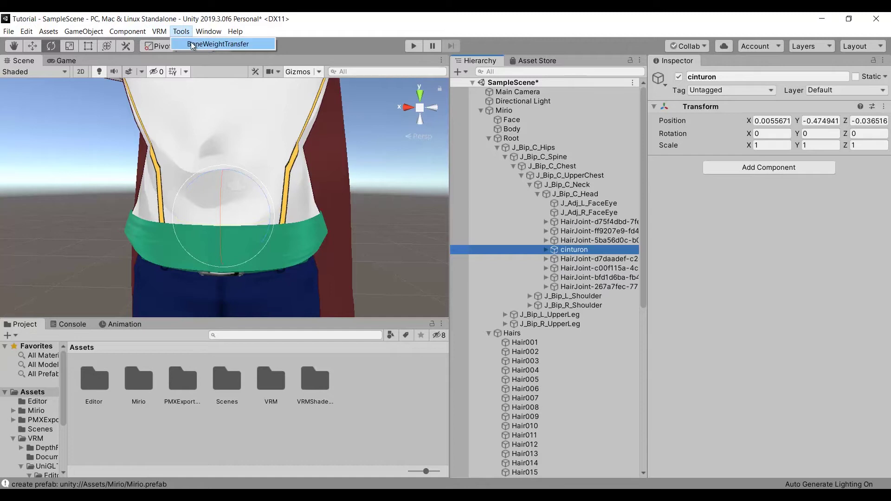
left_click(193, 44)
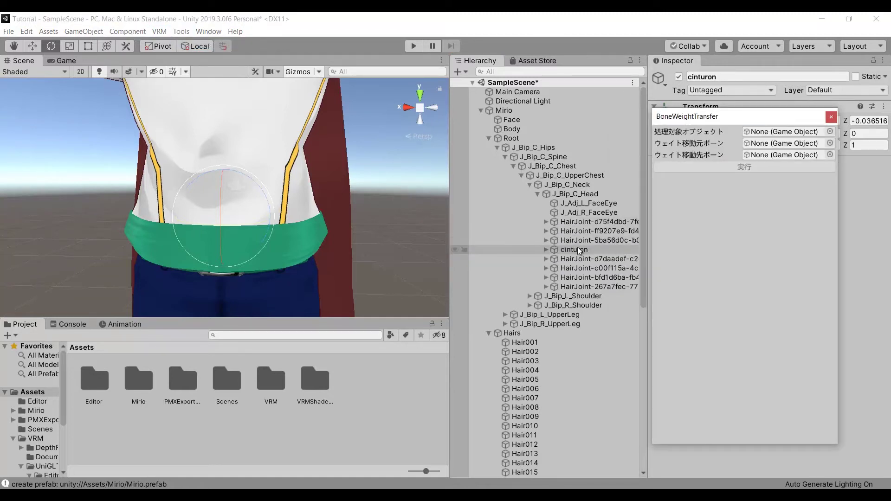
left_click_drag(578, 249, 791, 159)
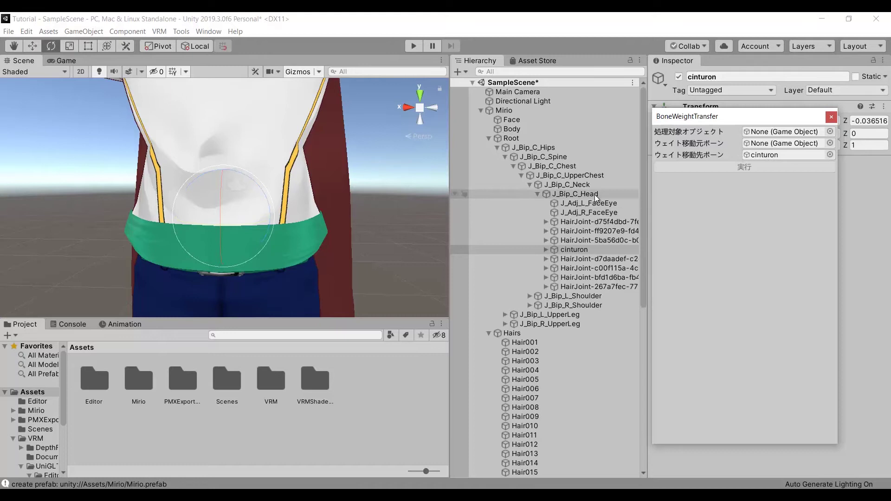
left_click_drag(749, 147, 766, 148)
left_click(766, 148)
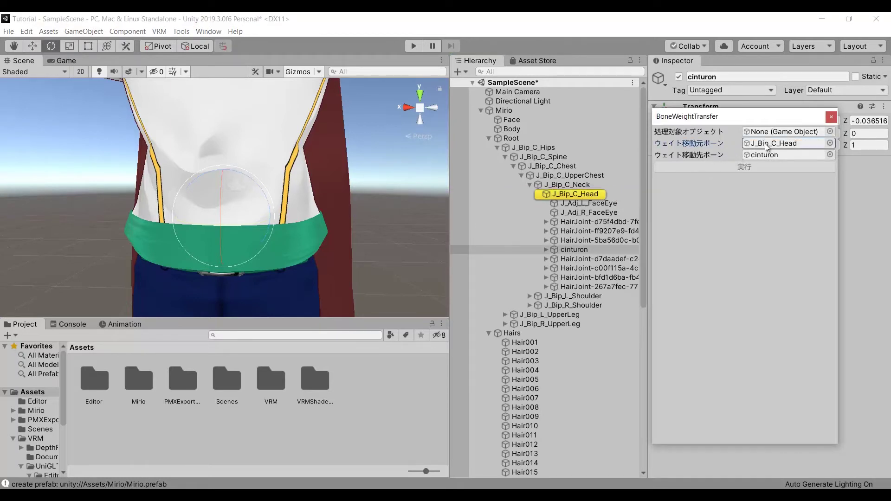
left_click(764, 154)
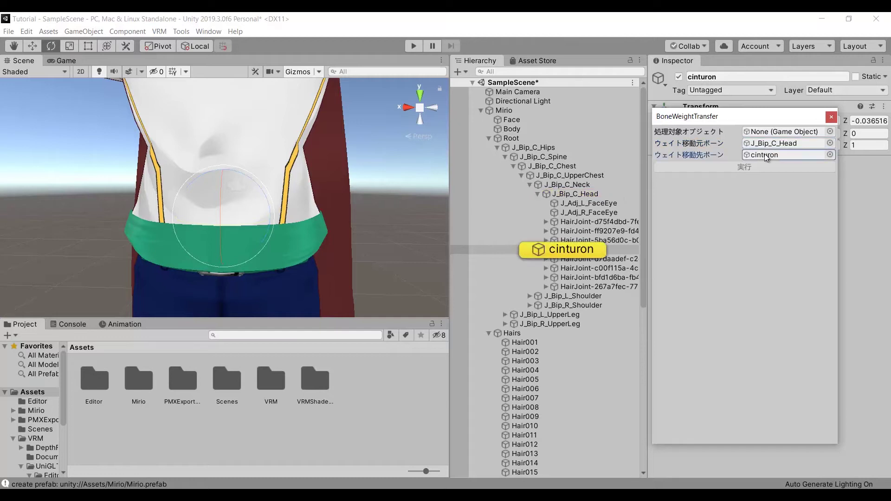
Assign the cinturon1 mesh as the target object and run the bone weight transfer
scroll(547, 266, "down", 10)
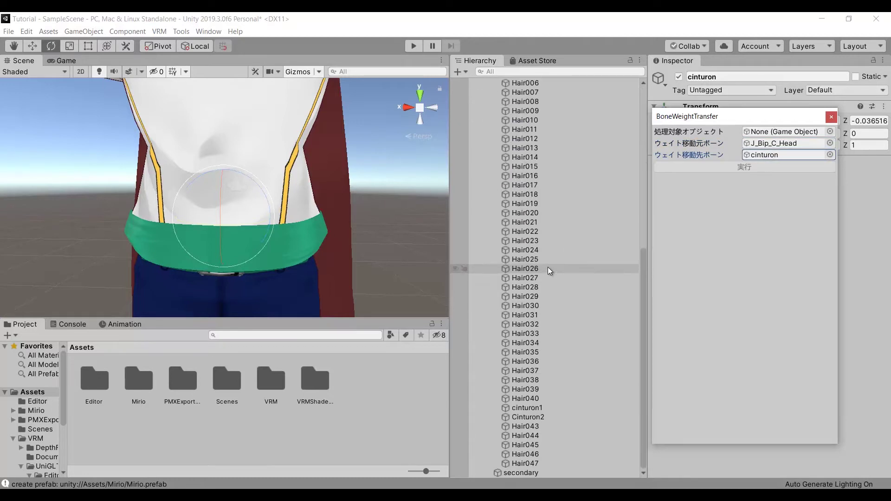
left_click_drag(528, 408, 773, 131)
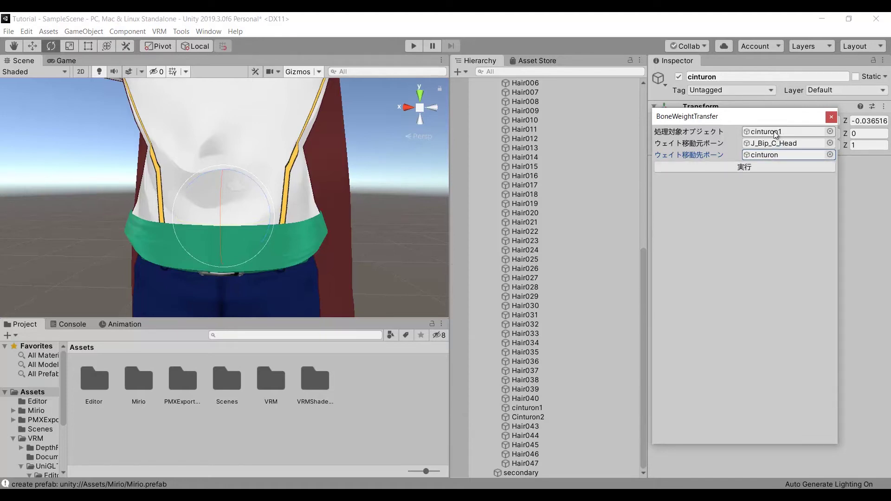
left_click(745, 166)
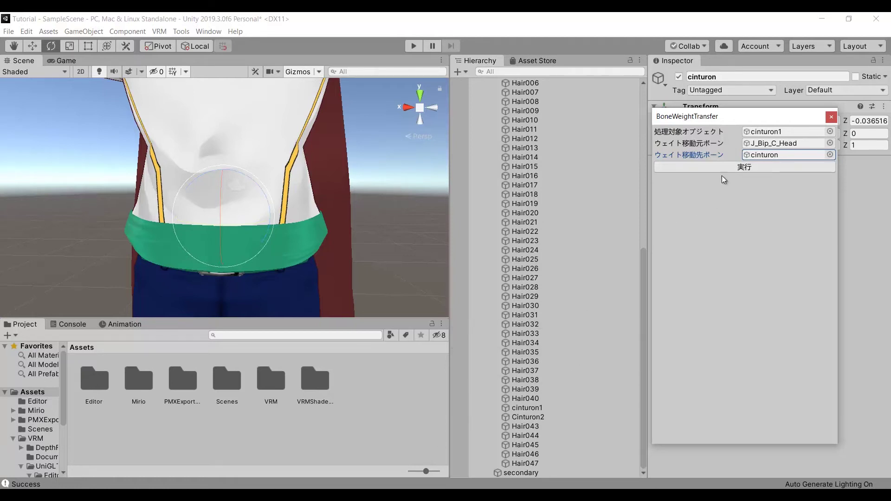
Replace the target object with the Cinturon2 mesh and run the bone weight transfer
left_click(780, 132)
left_click_drag(514, 417, 773, 135)
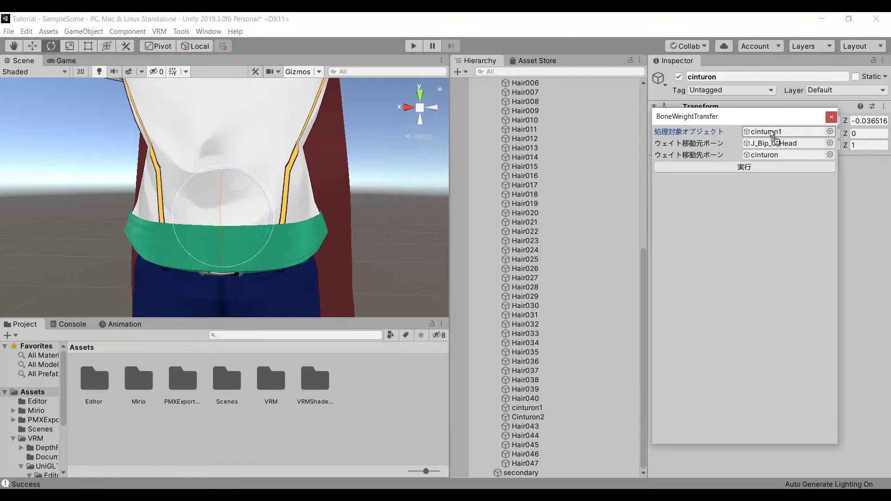
left_click(755, 169)
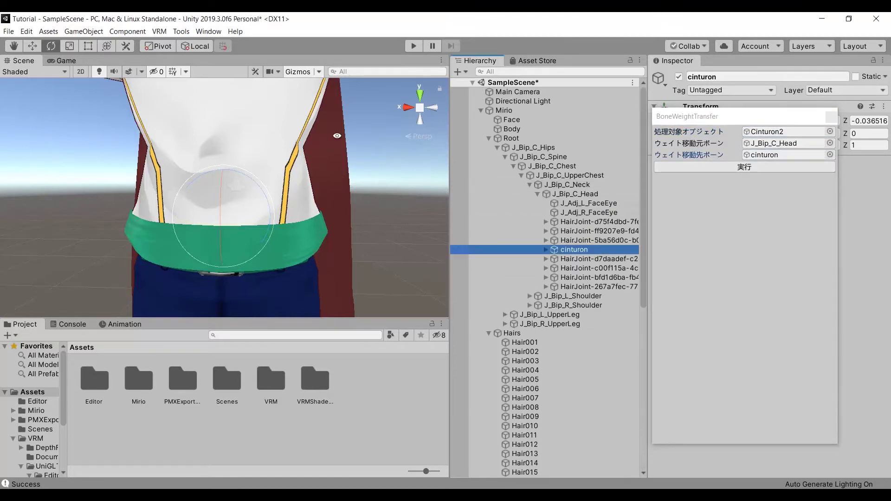
Test-move the cinturon joint away from the waist to check that the belt follows, and undo the change
left_click_drag(337, 135, 119, 374, "alt")
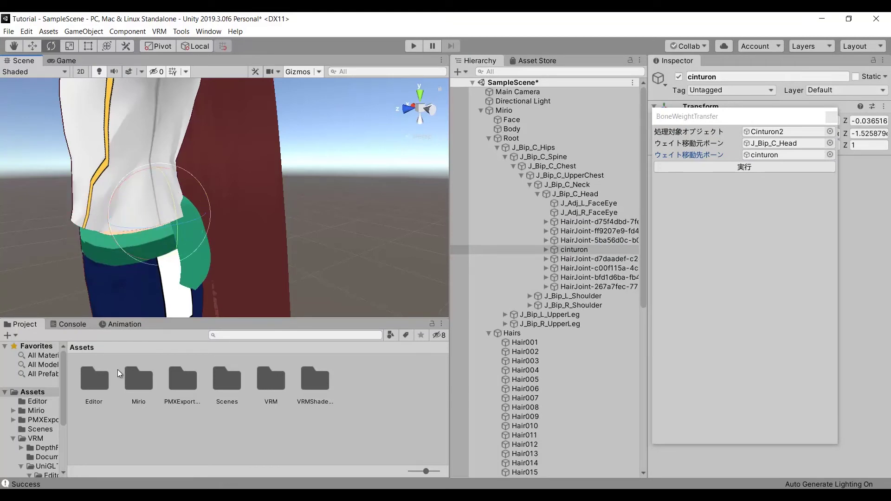
key("ctrl+z")
left_click(34, 49)
scroll(172, 205, "down", 10)
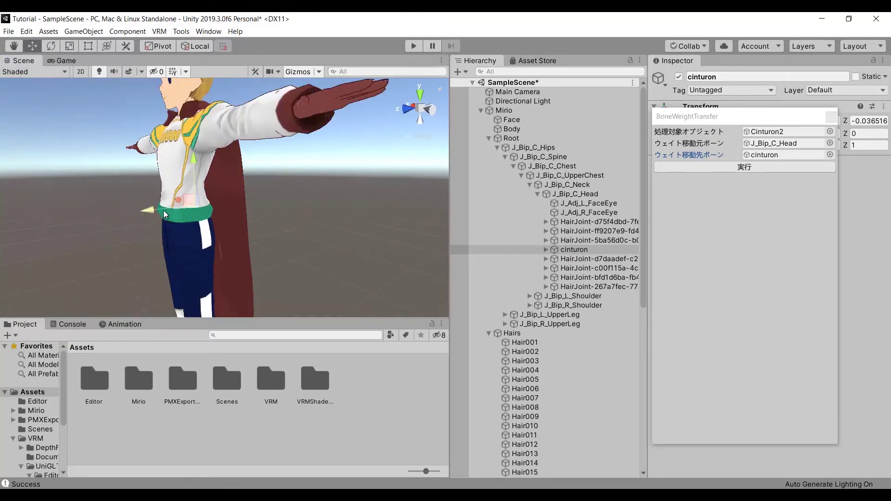
left_click_drag(152, 210, 126, 214)
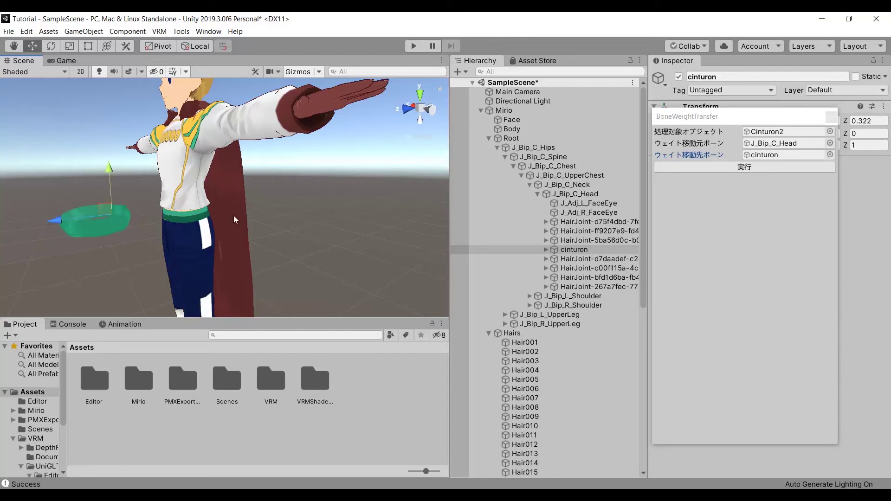
key("ctrl+z")
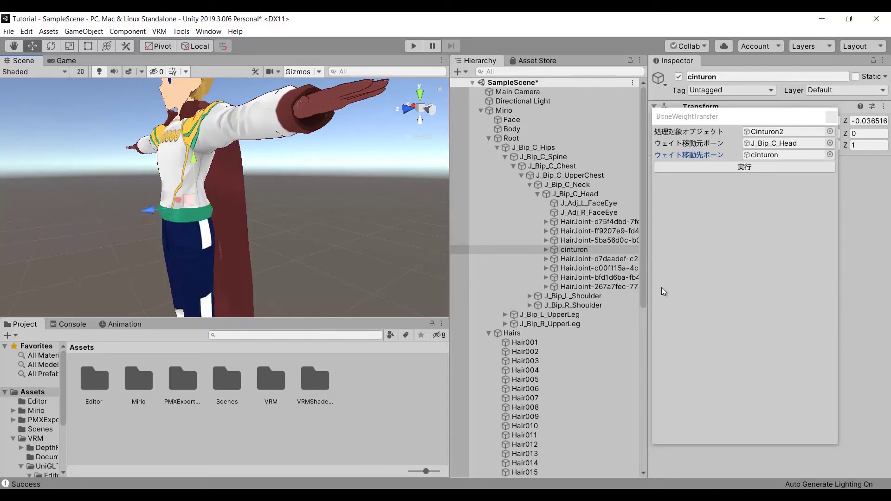
Parent the cinturon joint to J_Bip_C_Hips and test-rotate J_Bip_C_Head, undoing the rotation
left_click_drag(583, 247, 558, 148)
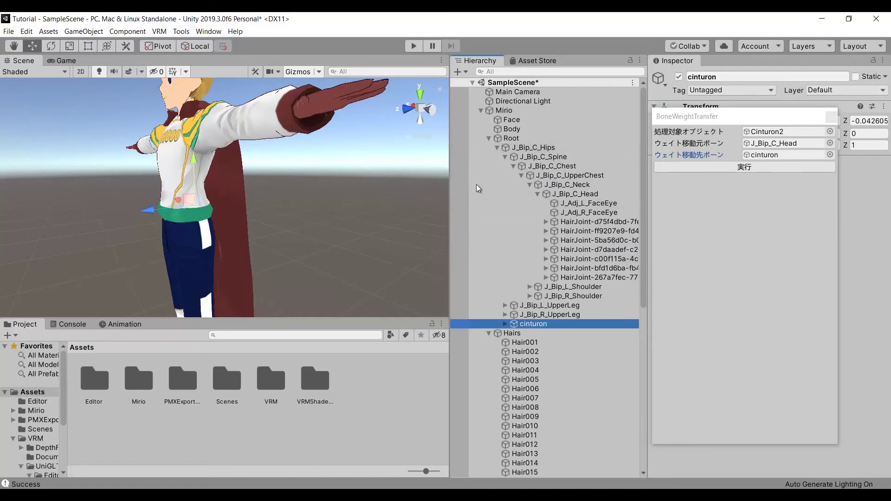
left_click(594, 190)
left_click_drag(167, 153, 209, 156, "alt")
key("e")
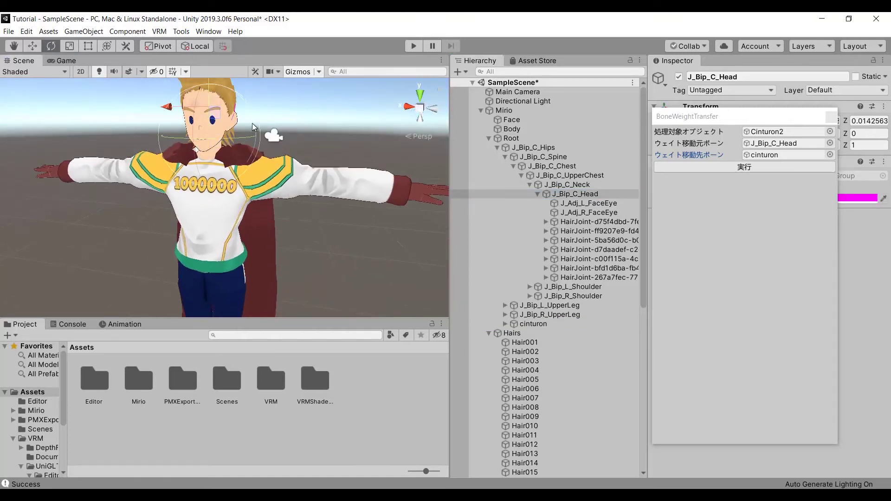
left_click_drag(253, 127, 218, 137)
key("ctrl+z")
middle_click_drag(304, 248, 303, 233)
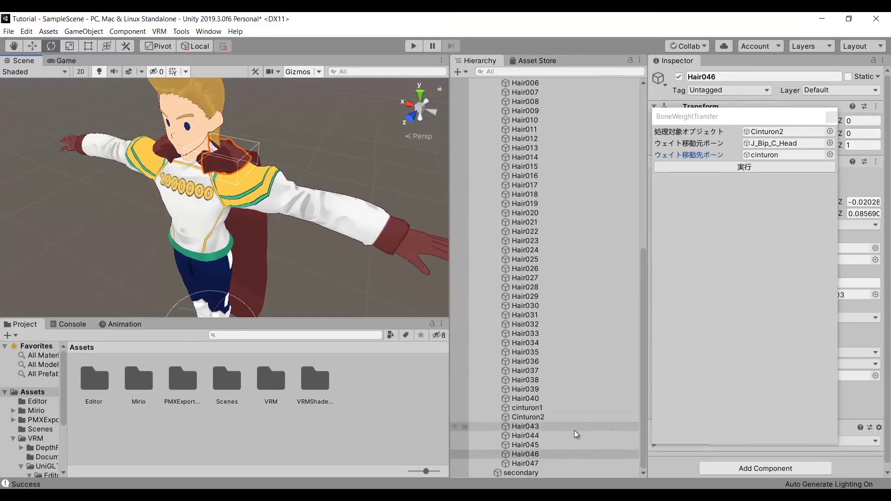
Rename the Hair046 collar mesh as capaHombro1 and the Hair045 collar mesh as Capahombro2
left_click(557, 454)
left_click(714, 76)
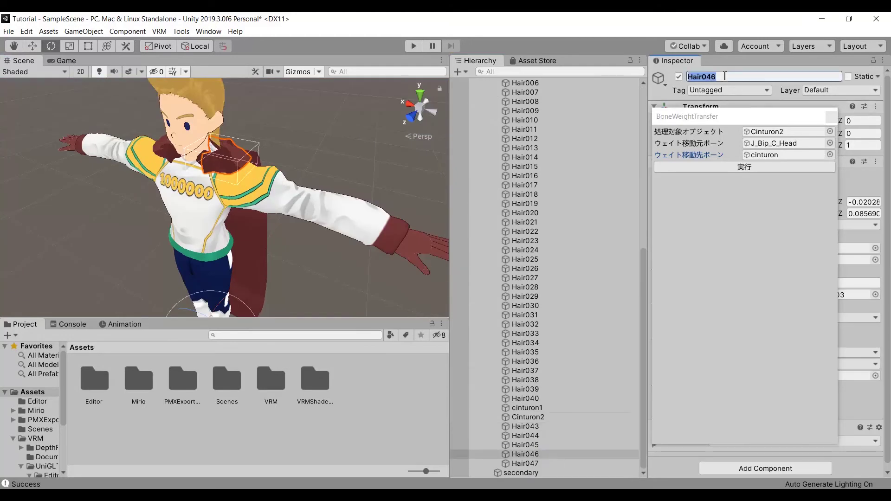
type("capaHombro1")
left_click(172, 149)
left_click(714, 76)
type("Capah")
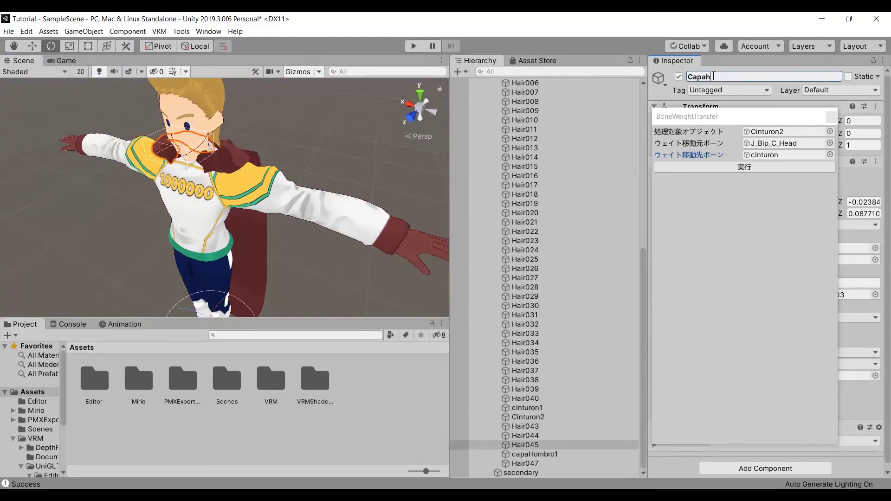
left_click(352, 158)
Rename capaHombro1 as capaHombro L and Capahombro2 as Capahombro R, setting the former as the weight transfer's target object
left_click_drag(353, 158, 194, 176, "alt")
left_click(181, 130)
left_click(241, 136)
left_click(278, 116)
left_click_drag(240, 136, 371, 140, "alt")
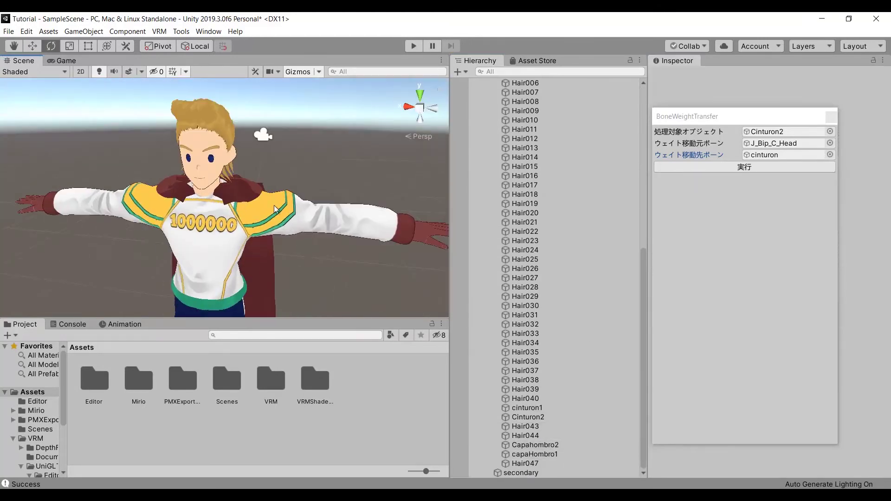
left_click(241, 188)
left_click_drag(557, 454, 783, 131)
left_click(756, 77)
key("BackSpace")
type("L")
left_click(578, 444)
key("BackSpace")
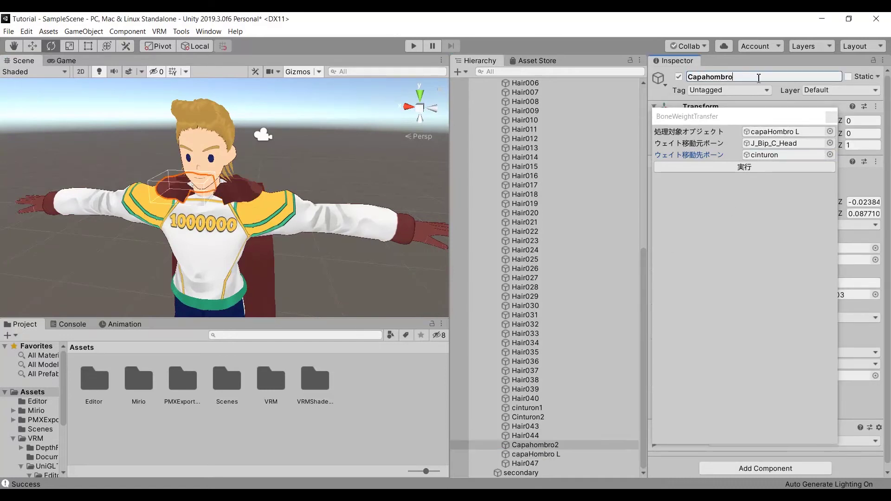
type("R")
Rename the head's child joint HairJoint-d75f4dbd as capa
left_click(578, 454)
scroll(567, 399, "up", 11)
left_click(586, 222)
left_click(727, 76)
type("capa")
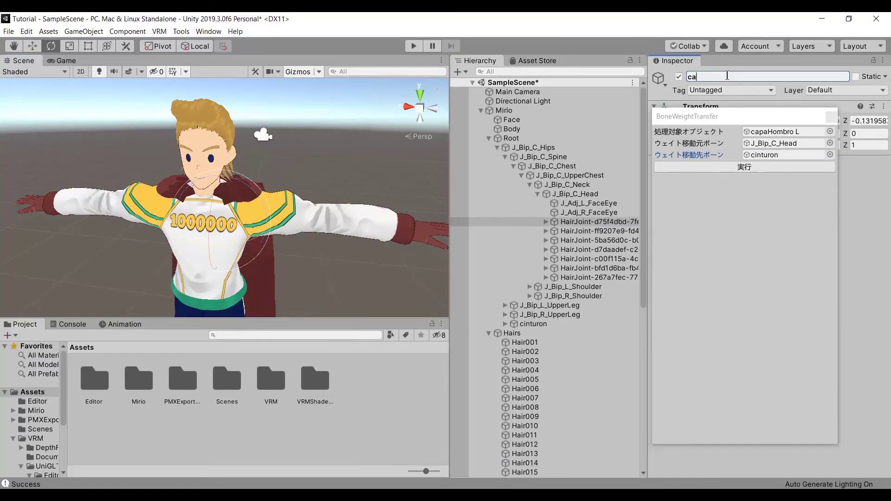
Locate the joint HairJoint-ff9207e9 on the avatar and rename it as Hombro R bone
left_click(608, 232)
double_click(609, 231)
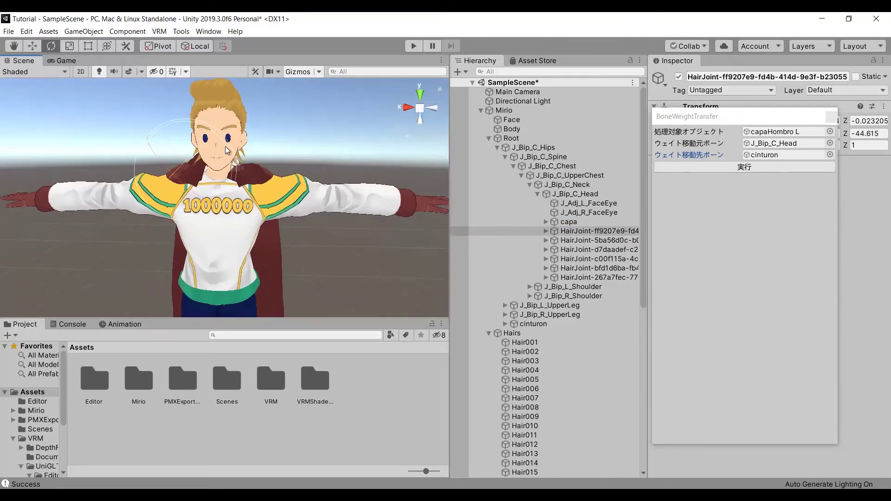
left_click(722, 76)
type("Hombro R bone")
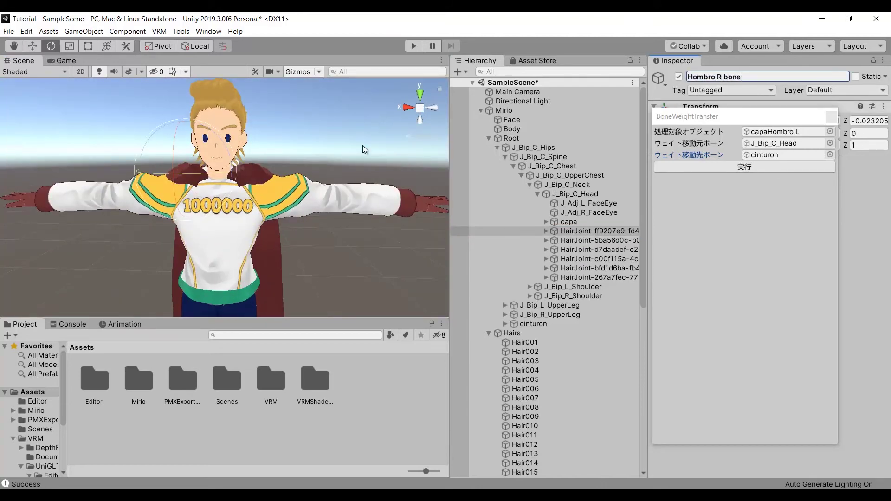
Assign Capahombro R as the target object and Hombro R bone as the destination bone, and run the weight transfer
left_click(195, 176)
left_click_drag(529, 472, 783, 131)
scroll(570, 264, "up", 11)
left_click_drag(592, 233, 789, 155)
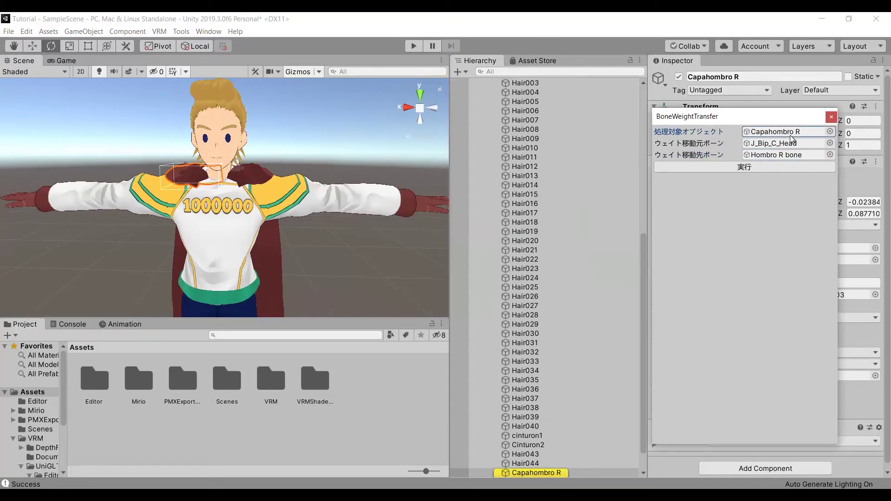
double_click(789, 155)
key("ctrl+z")
left_click(722, 168)
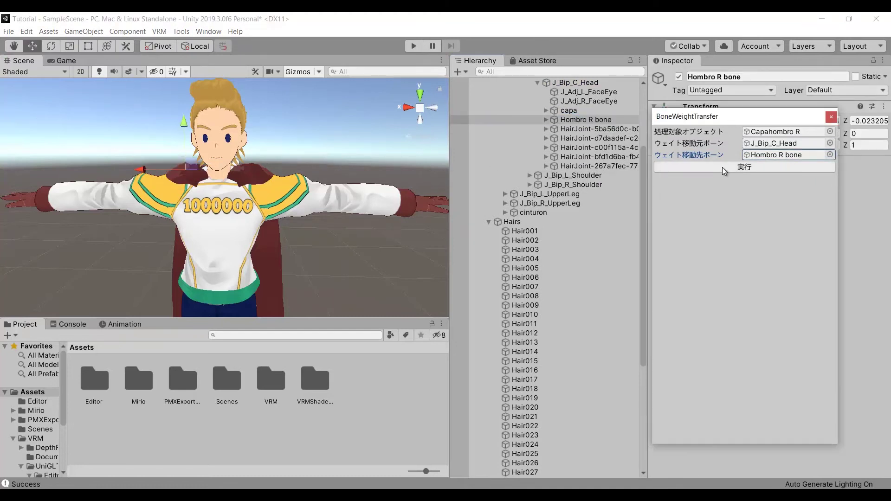
Test-move Hombro R bone to check which part of the collar follows, and undo the move
left_click_drag(185, 130, 116, 146)
key("ctrl+z")
left_click(228, 158)
scroll(532, 385, "down", 2)
key("ctrl+z")
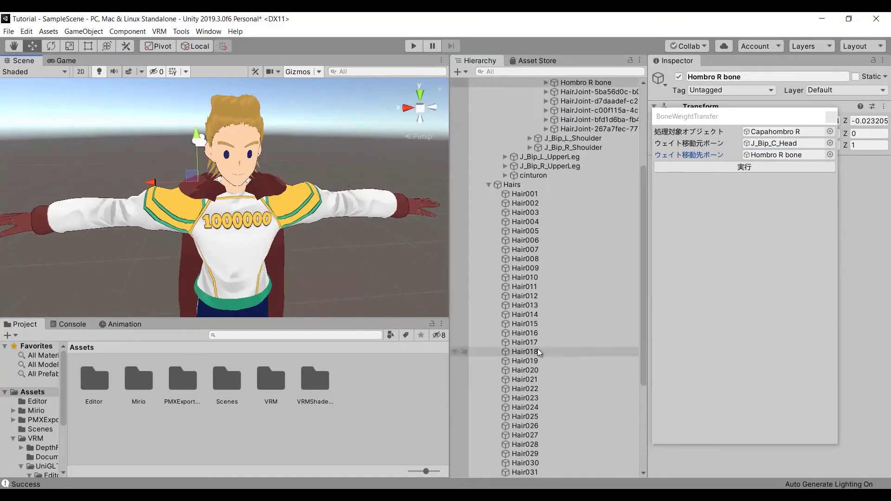
Rename the remaining right collar mesh Hair044 as capaHombroR2 and assign it as the transfer's target object
scroll(537, 349, "down", 6)
left_click(195, 188)
key("ctrl+z")
scroll(535, 380, "down", 6)
left_click(555, 435)
left_click(722, 76)
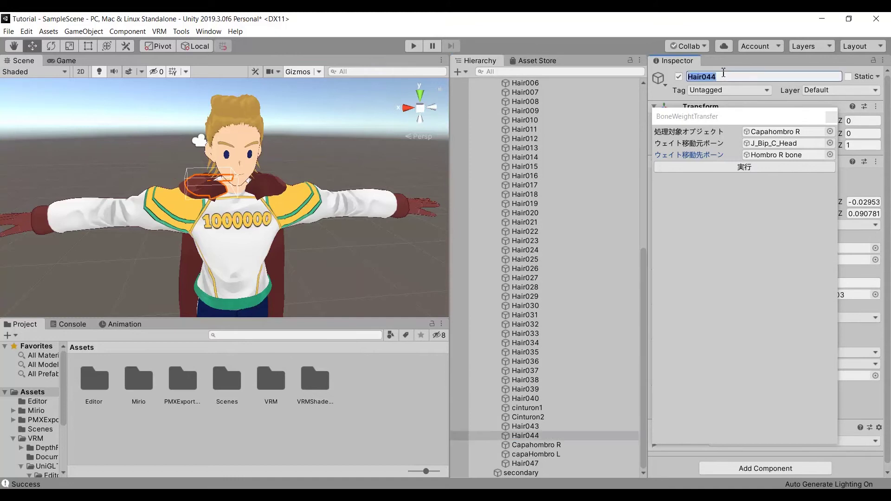
type("capaHombroL2")
left_click_drag(547, 426, 782, 131)
left_click(738, 77)
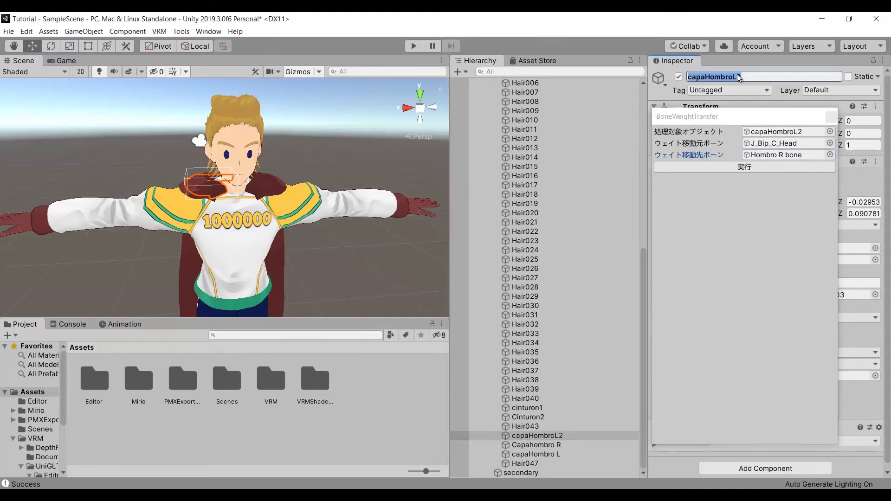
left_click_drag(737, 77, 732, 77)
type("R")
Run the weight transfer of capaHombroR2 to Hombro R bone and test-move that bone, undoing the move
left_click(736, 166)
left_click(789, 154)
left_click(586, 82)
left_click_drag(209, 177, 100, 137)
key("ctrl+z")
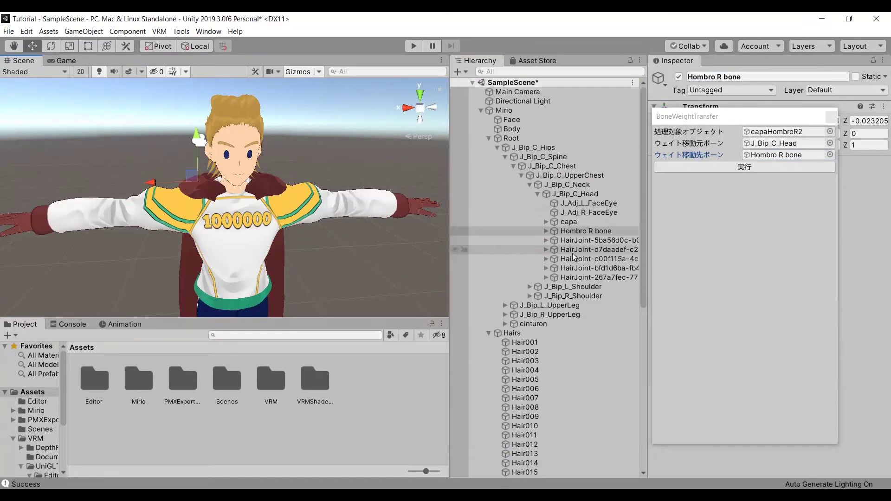
Parent Hombro R bone to J_Bip_R_Shoulder and test-rotate the shoulder bone, undoing the rotation
left_click(576, 314)
left_click(573, 295)
left_click_drag(306, 185, 291, 177, "alt")
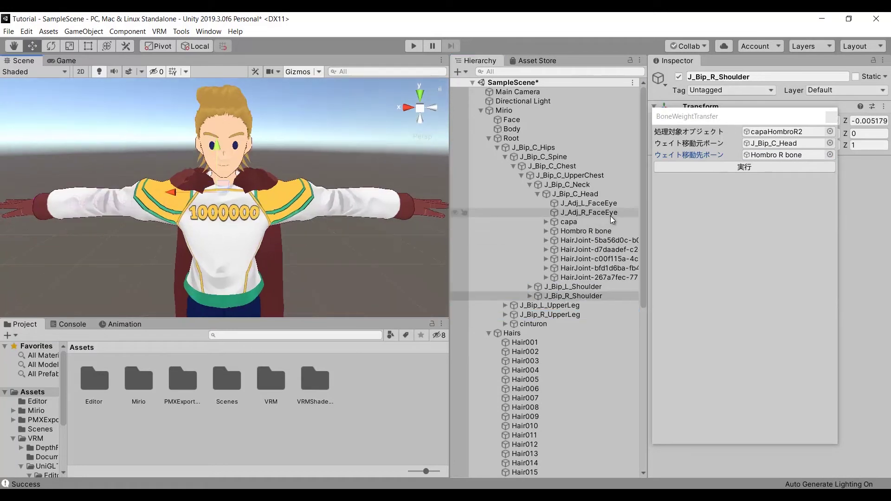
left_click_drag(596, 231, 573, 296)
left_click(530, 286)
left_click(562, 286)
key("e")
left_click_drag(253, 157, 289, 158)
key("ctrl+z")
Rename the remaining left collar mesh Hair043 as capaHombro L2
left_click(263, 180)
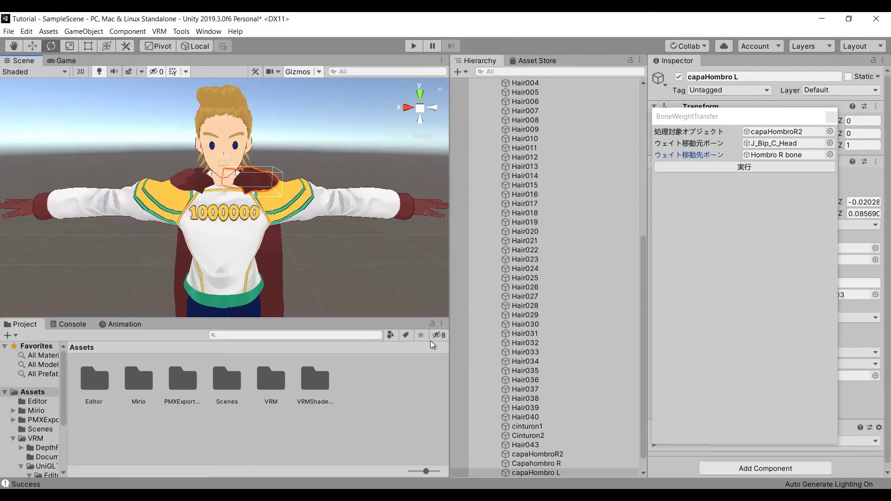
left_click(542, 445)
left_click(544, 473)
left_click(538, 446)
left_click(538, 445)
type("capaHombro L2")
key("Return")
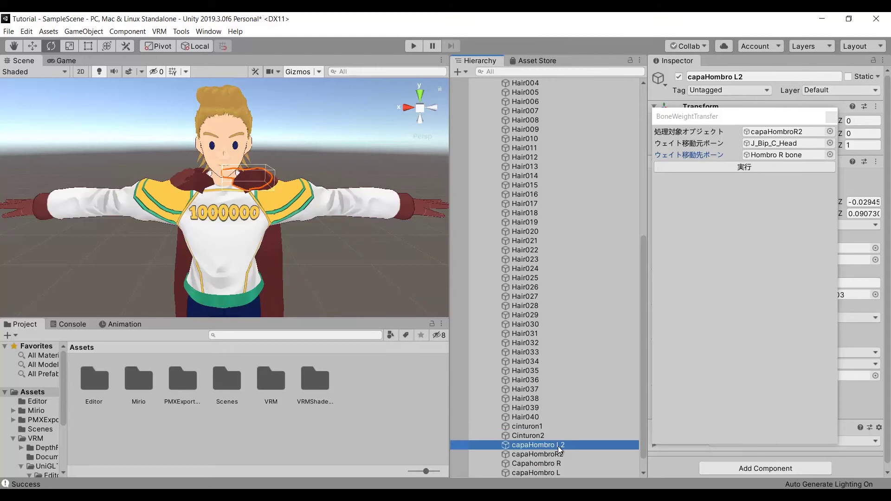
Test the joint HairJoint-5ba56d0c on the left collar, undo the change and rename the joint as HombroL bone
left_click(785, 155)
left_click(557, 231)
left_click(529, 202)
left_click(571, 147)
left_click_drag(297, 148, 248, 171)
key("w")
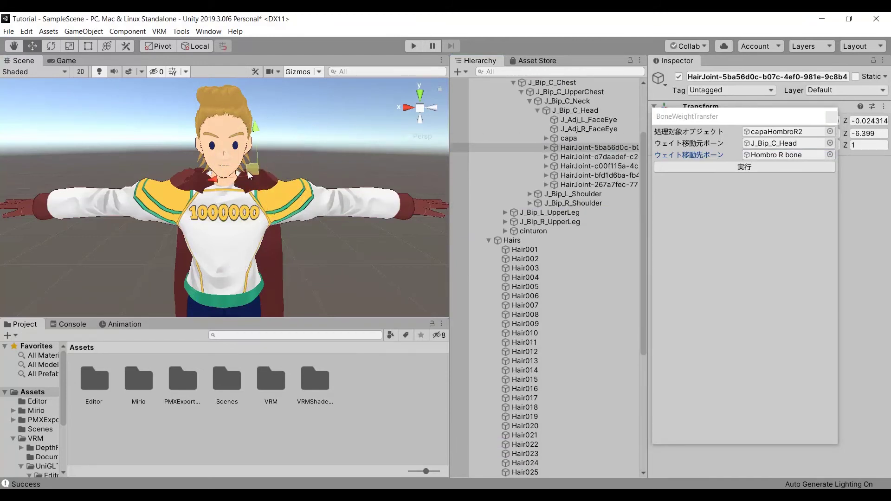
key("ctrl+z")
left_click(791, 80)
type("Hombro L2")
Assign HombroL bone as the destination bone and capaHombro L2 as the target object of the weight transfer
left_click_drag(600, 147, 784, 155)
scroll(559, 252, "down", 6)
double_click(791, 133)
left_click_drag(564, 426, 563, 425)
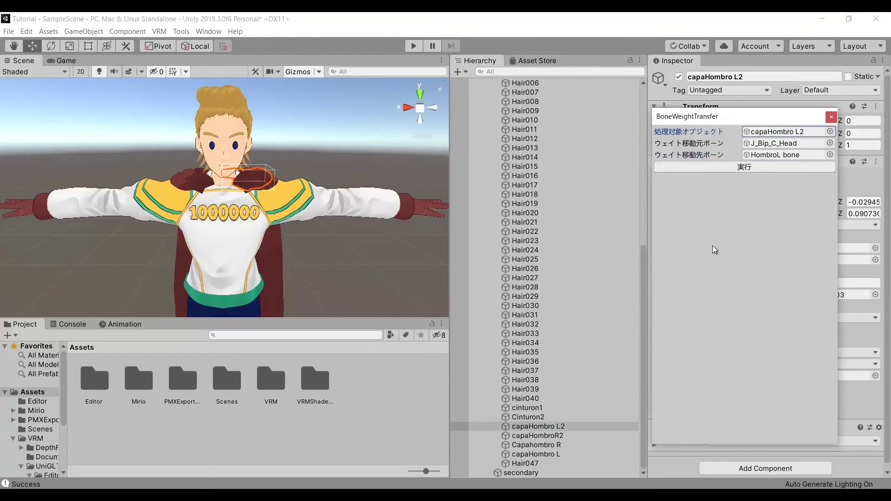
Replace the transfer's target object with capaHombro L and test HombroL bone, undoing the test change
left_click(548, 454)
double_click(784, 154)
key("ctrl+z")
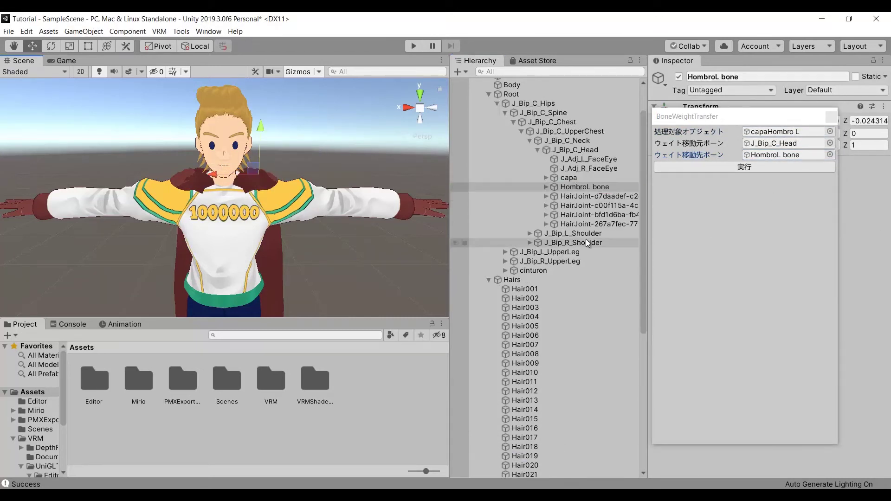
Parent HombroL bone to J_Bip_L_Shoulder and test-rotate J_Bip_C_Head, undoing the rotation
left_click(583, 235)
left_click_drag(599, 187, 592, 233)
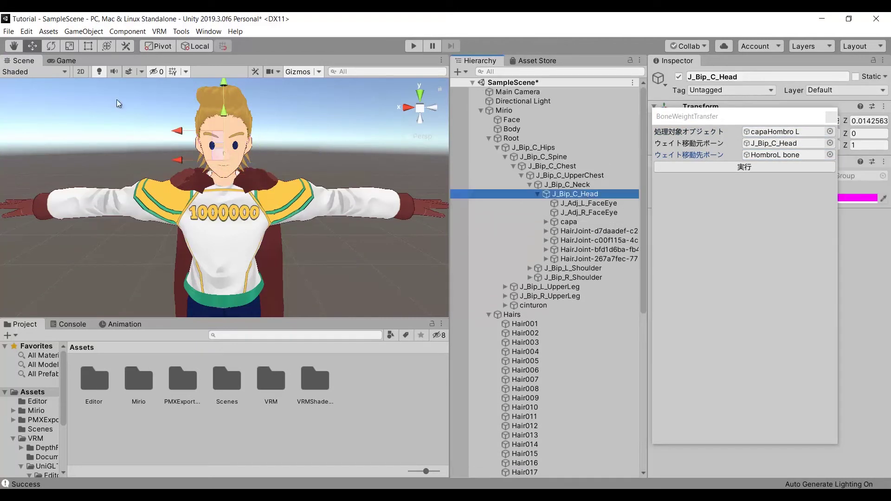
left_click(50, 46)
left_click_drag(260, 165, 267, 142)
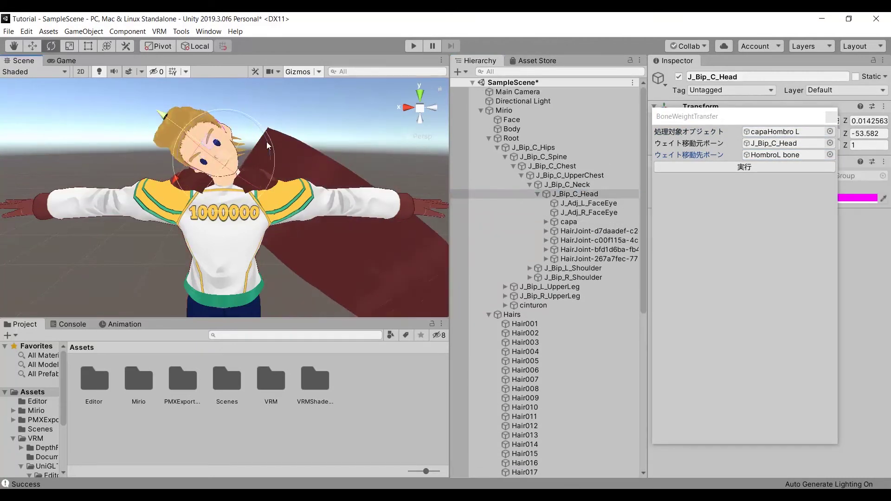
key("ctrl+z")
Rename the cape mesh on the avatar's back as capa
left_click_drag(249, 197, 201, 210, "alt")
left_click(201, 210)
left_click(706, 75)
type("capa")
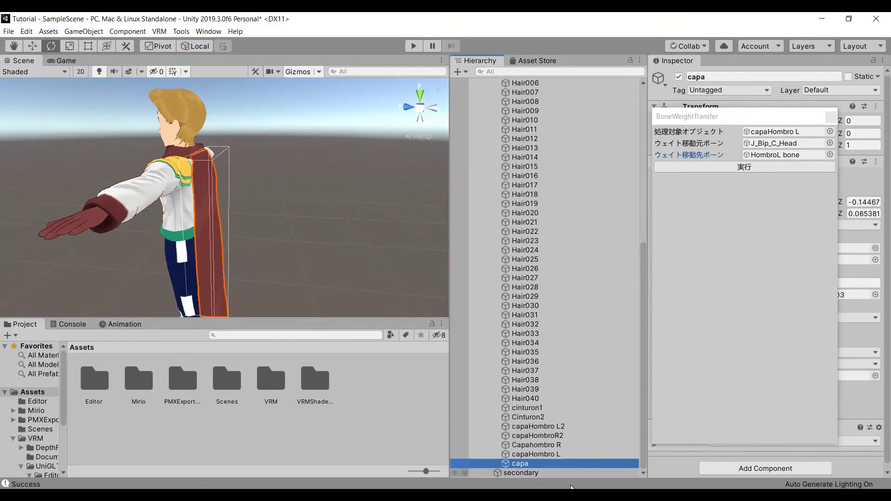
Assign the capa mesh as the target object and J_Bip_C_UpperChest as the destination bone of the weight transfer
left_click(784, 143)
left_click(600, 175)
left_click_drag(600, 173, 770, 155)
left_click(801, 155)
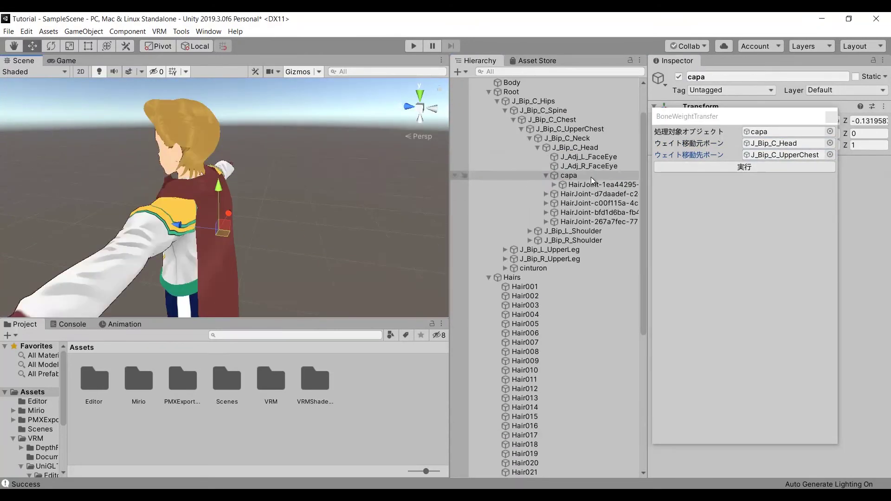
Parent the capa joint to J_Bip_C_UpperChest and check the cape on the avatar
left_click(545, 176)
left_click_drag(576, 176, 592, 130)
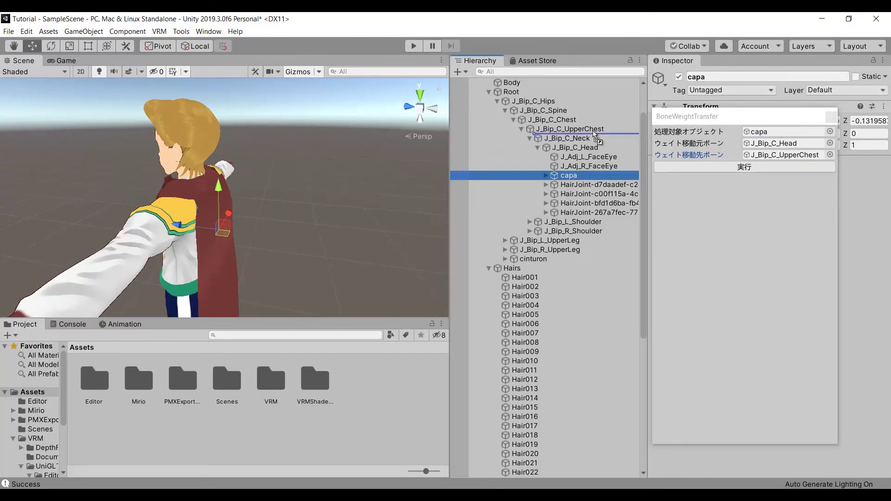
left_click_drag(592, 130, 592, 129)
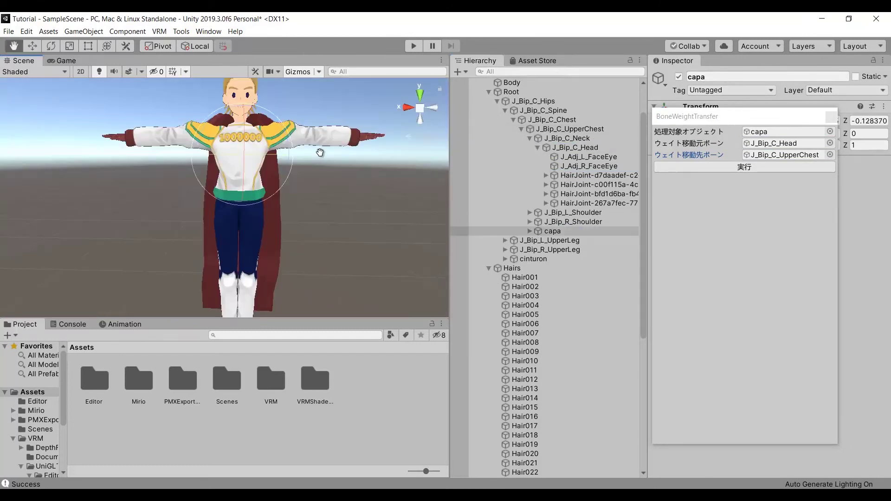
left_click_drag(318, 154, 314, 166, "alt")
key("e")
left_click(323, 131)
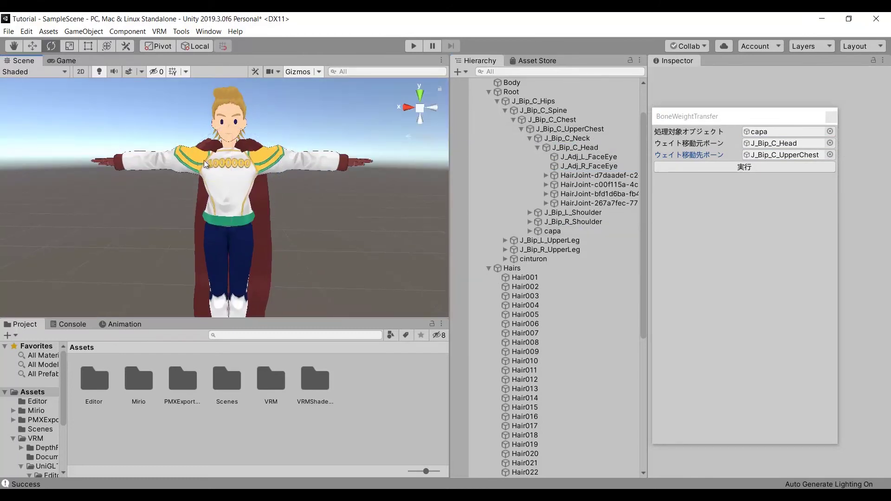
Collapse the Hairs group, select the secondary object and close the BoneWeightTransfer window
left_click(489, 268)
left_click(532, 325)
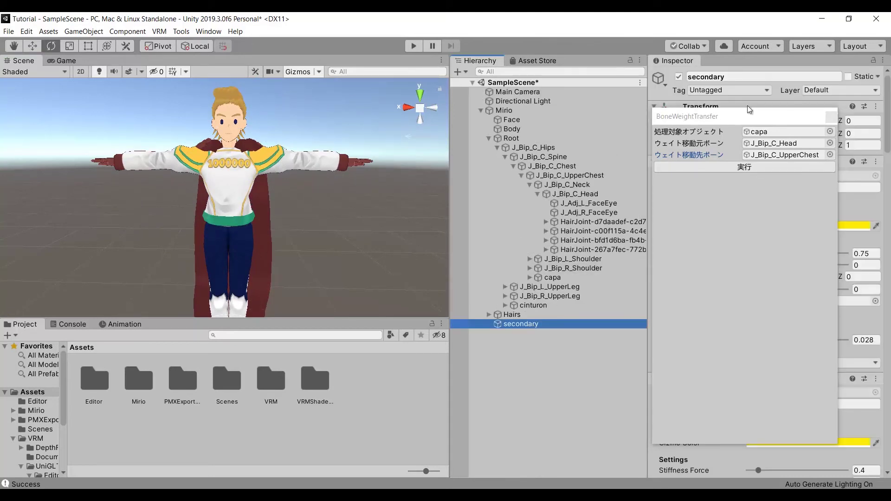
left_click_drag(796, 115, 473, 76)
left_click(508, 79)
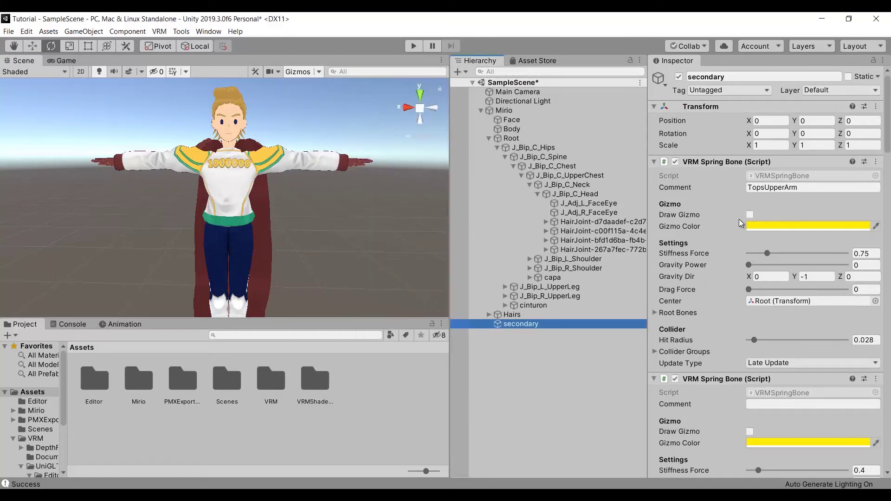
Examine which root bones the first two VRM Spring Bone components of the secondary object use
scroll(741, 290, "down", 2)
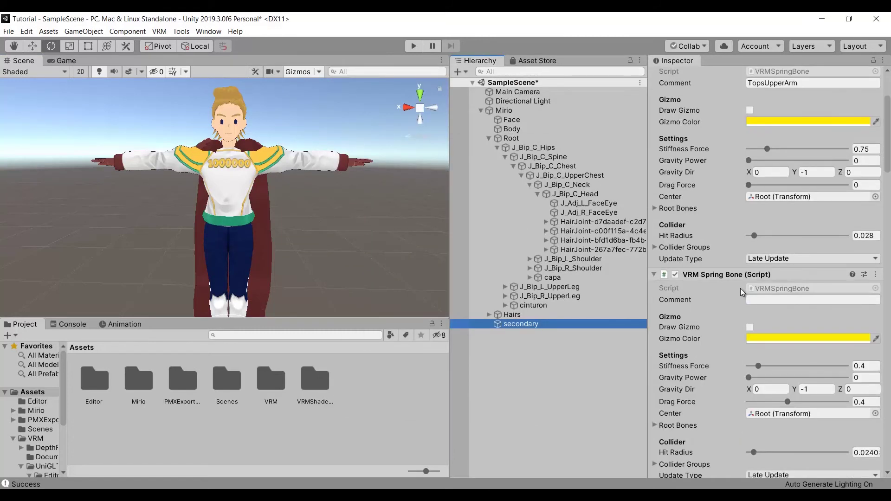
scroll(741, 291, "down", 3)
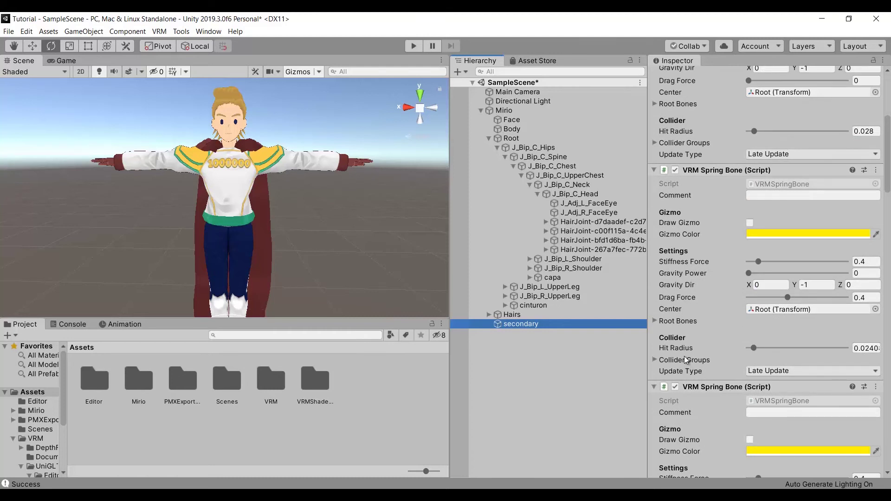
left_click(680, 323)
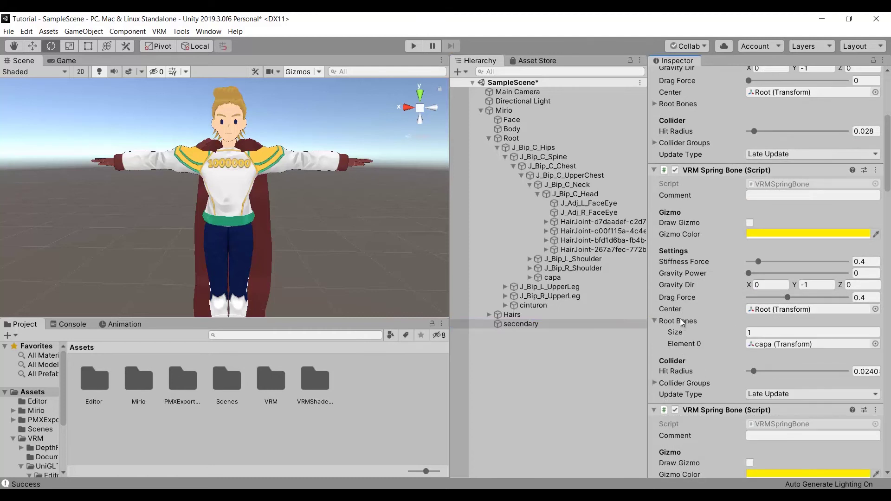
left_click(777, 348)
scroll(720, 306, "up", 5)
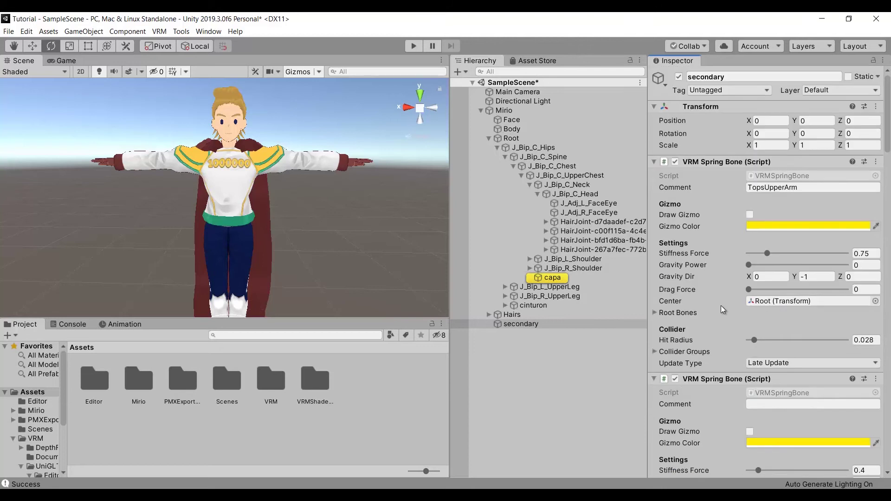
left_click(691, 314)
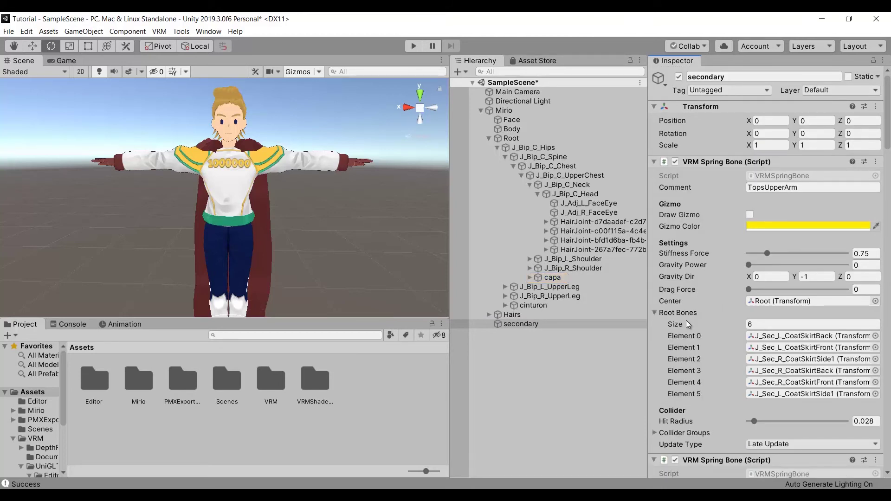
left_click(682, 311)
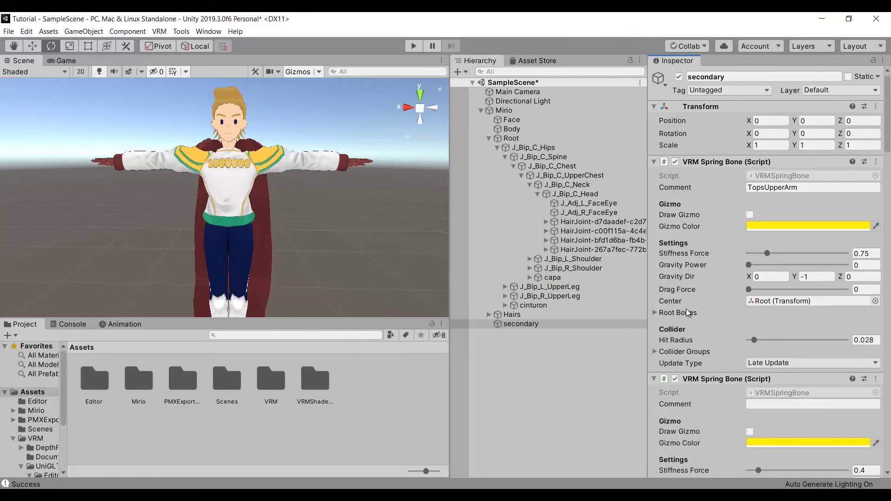
Remove the VRM Spring Bone component whose root bone is Hombro R bone from the secondary object
scroll(686, 308, "down", 10)
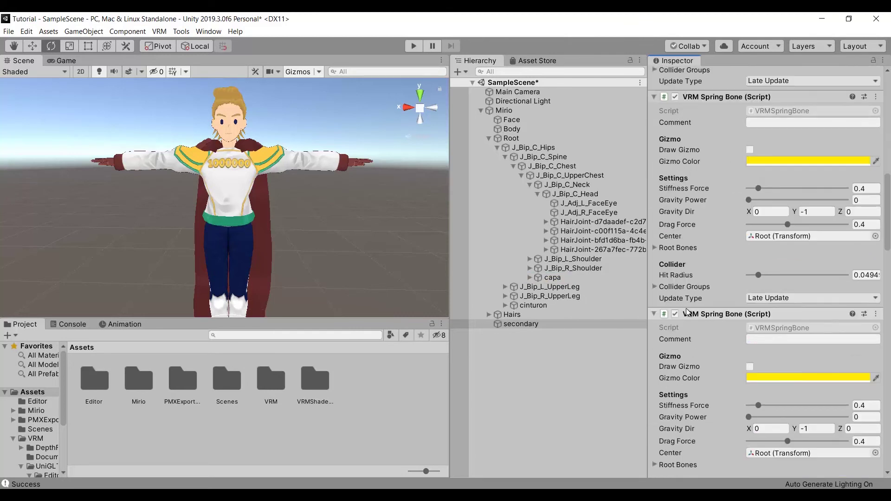
left_click(683, 246)
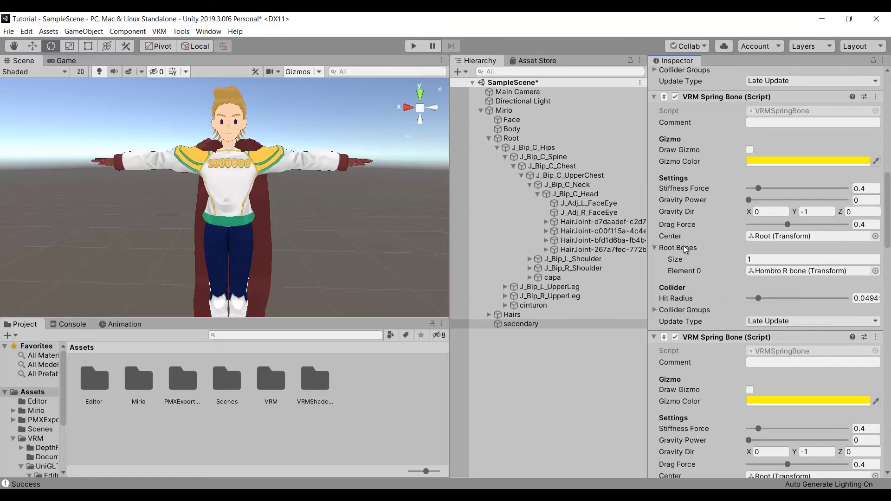
left_click(807, 271)
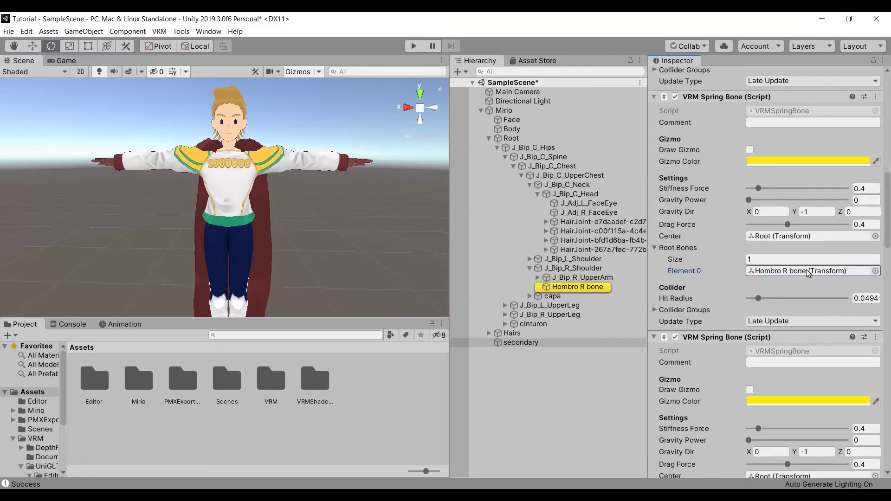
right_click(753, 96)
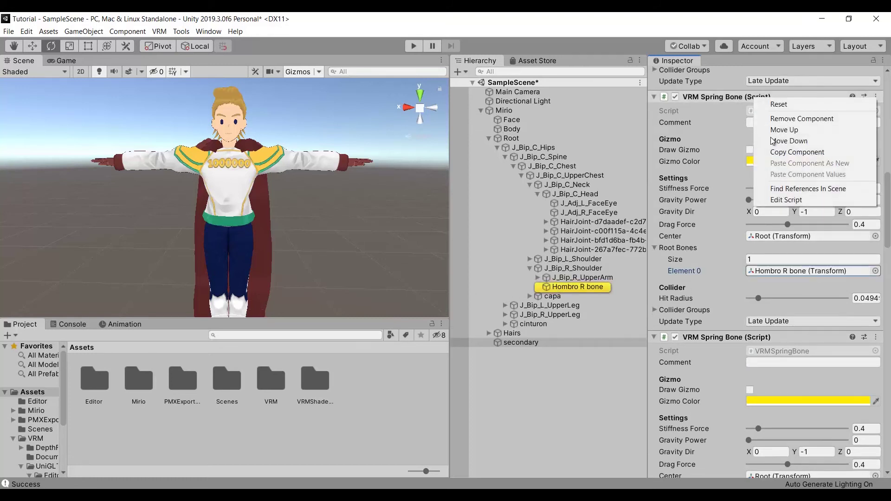
left_click(800, 119)
scroll(705, 332, "up", 3)
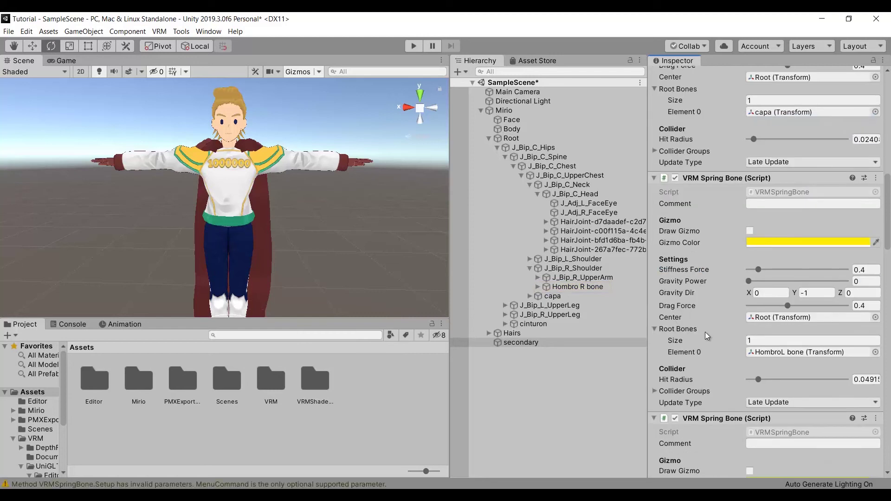
Remove the VRM Spring Bone component whose root bone is HombroL bone
scroll(742, 288, "down", 4)
left_click(774, 252)
scroll(706, 179, "up", 3)
right_click(707, 178)
left_click(759, 202)
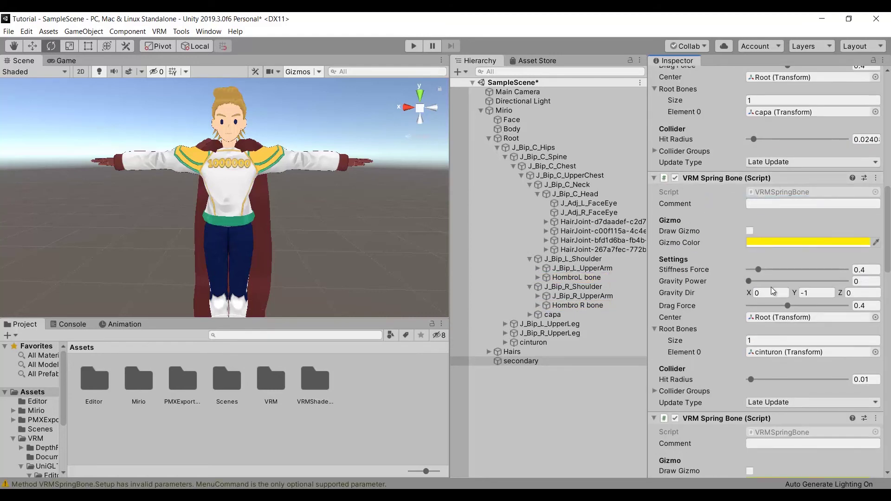
Remove the cinturon VRM Spring Bone component and check the root bones of the remaining spring bones
left_click(807, 352)
right_click(745, 178)
left_click(770, 202)
left_click(808, 352)
scroll(738, 349, "down", 10)
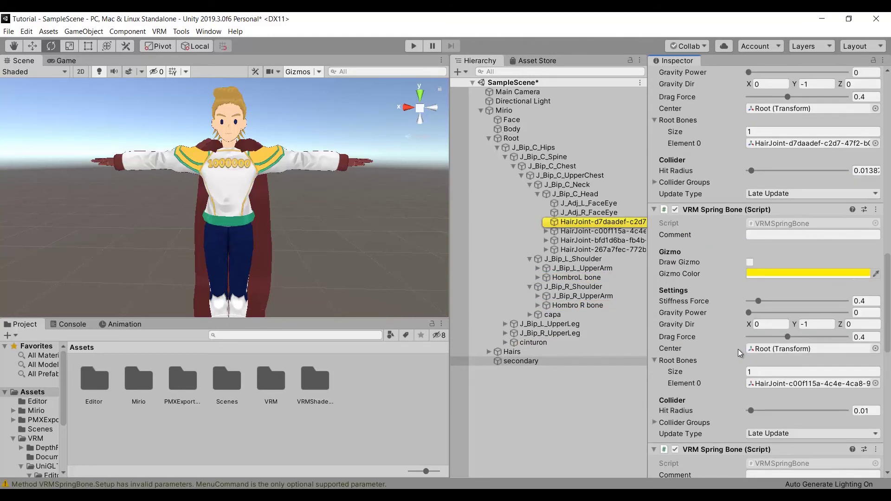
scroll(738, 349, "up", 15)
scroll(737, 349, "down", 5)
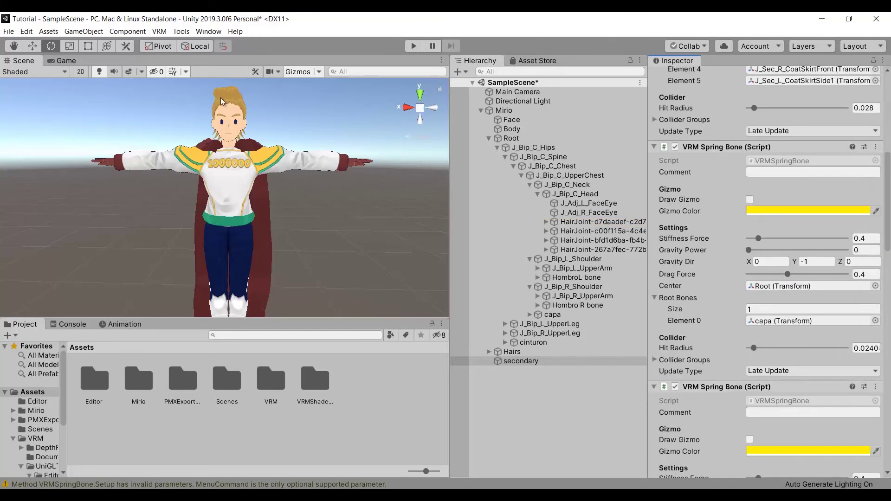
Run the scene in play mode and move Mirio sideways in the Scene view to test the cape physics
left_click(413, 45)
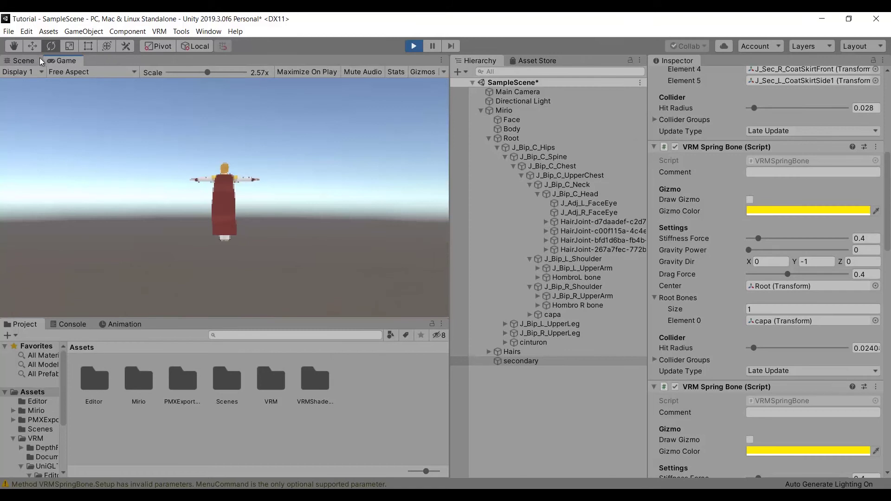
left_click(32, 59)
left_click(514, 110)
scroll(295, 174, "down", 3)
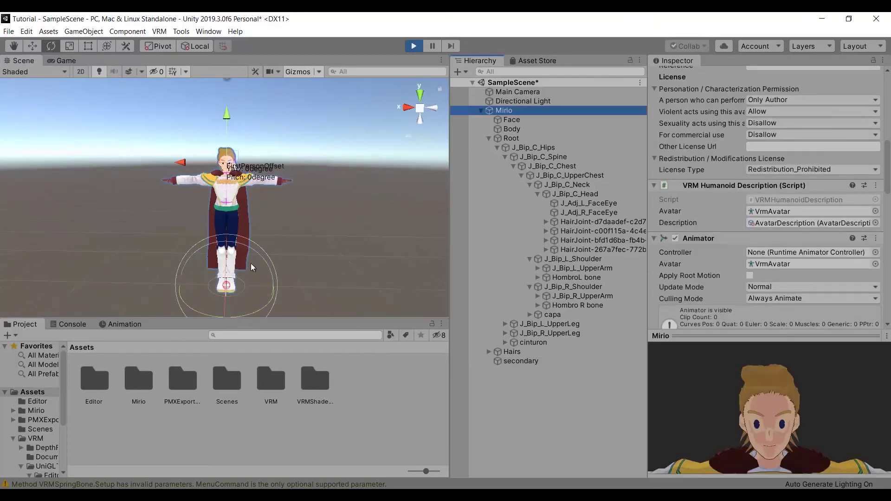
key("w")
left_click_drag(202, 288, 179, 271)
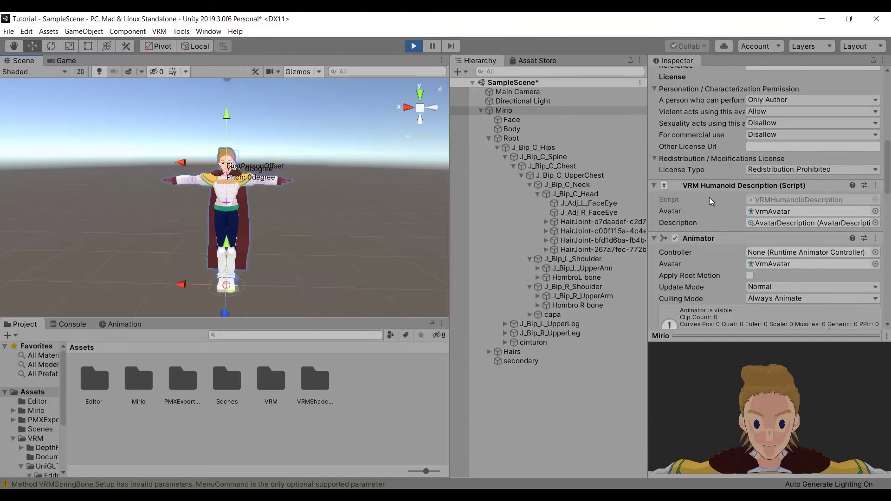
Clear the Center of the capa spring bone during play mode and move the secondary object sideways
left_click(518, 362)
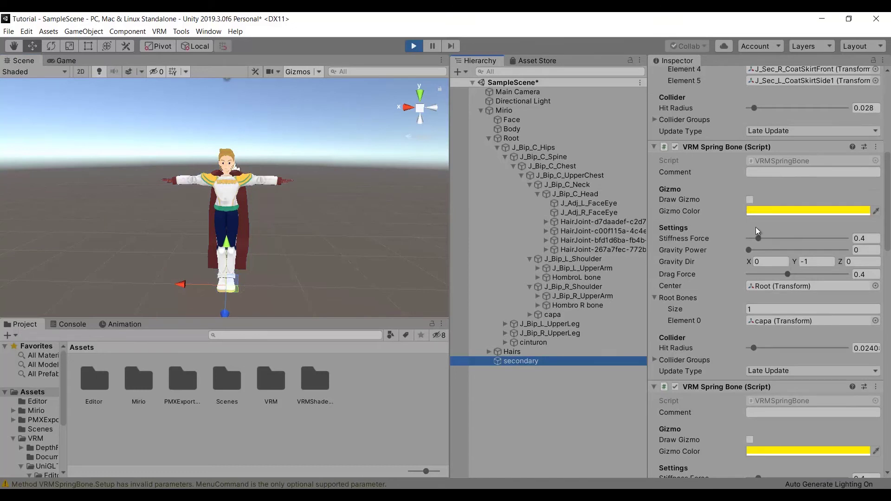
left_click(782, 325)
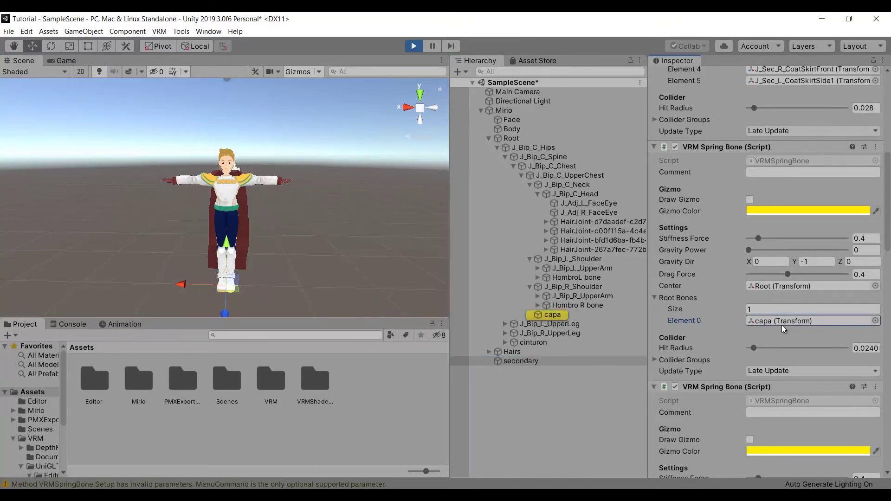
left_click(806, 286)
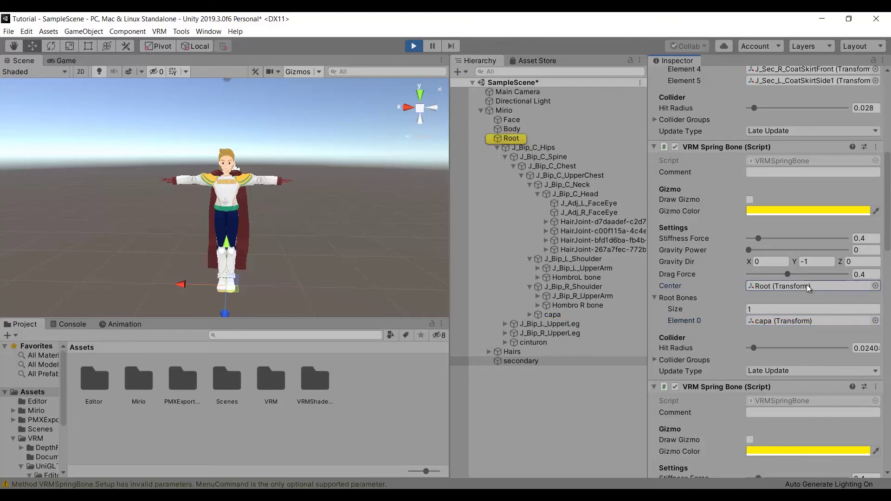
key("Delete")
left_click_drag(177, 286, 229, 290)
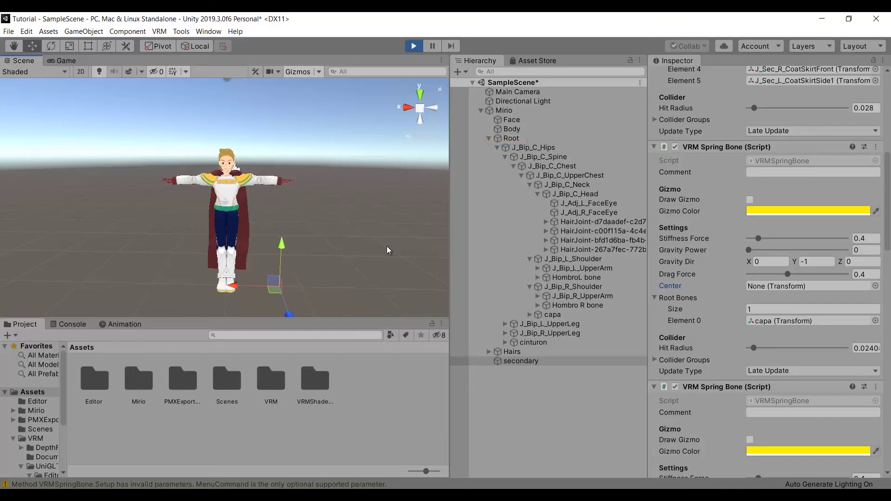
Move the Mirio avatar sideways to retest the cape physics and stop play mode
left_click(511, 110)
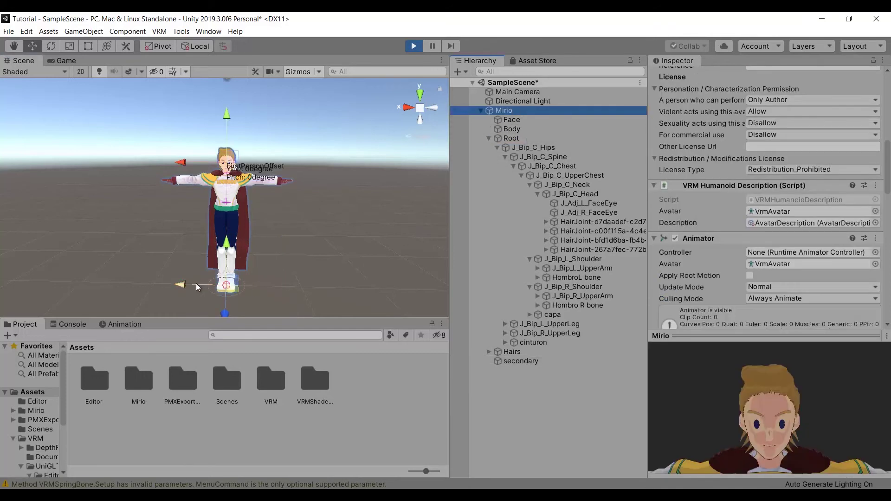
left_click_drag(195, 284, 169, 264)
left_click(414, 46)
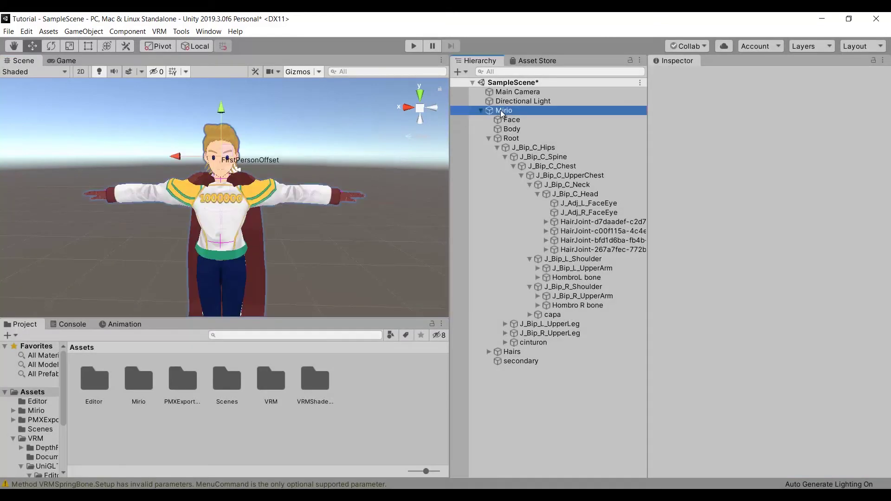
Export Mirio with the UniVRM exporter, setting the version to 1
left_click(501, 110)
left_click(160, 33)
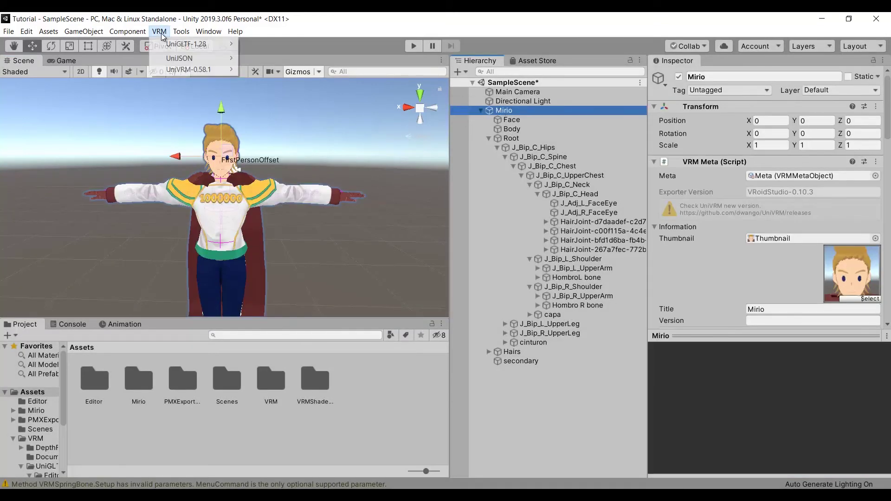
mouse_move(188, 70)
left_click(266, 70)
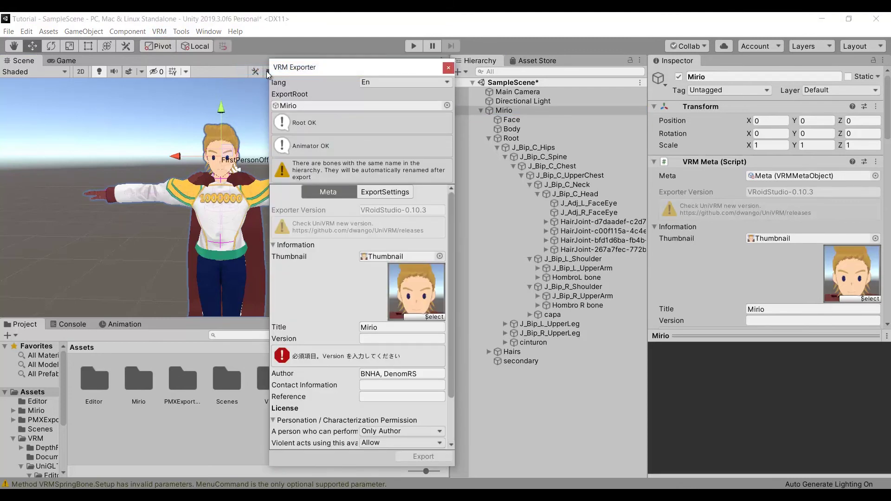
left_click(375, 339)
type("1")
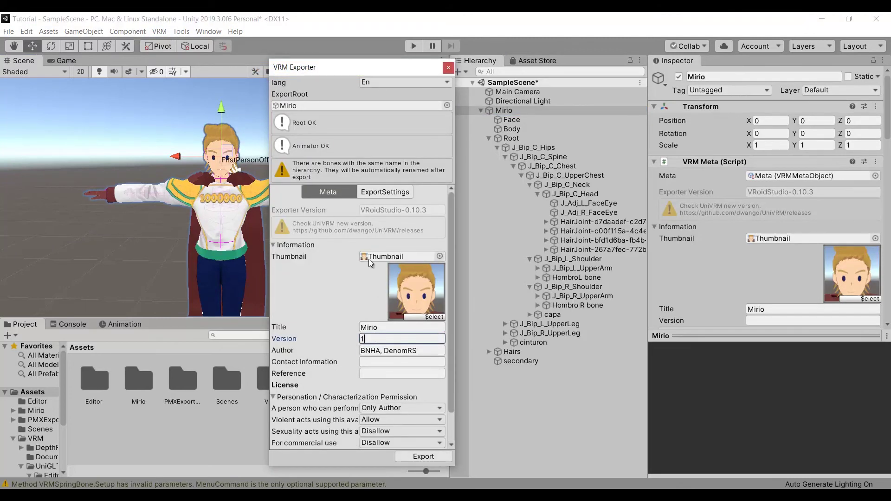
scroll(368, 257, "down", 1)
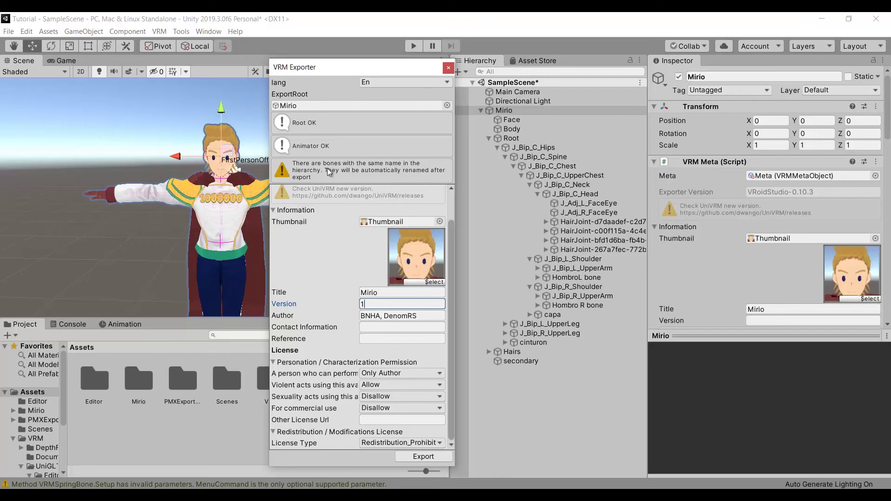
left_click(425, 454)
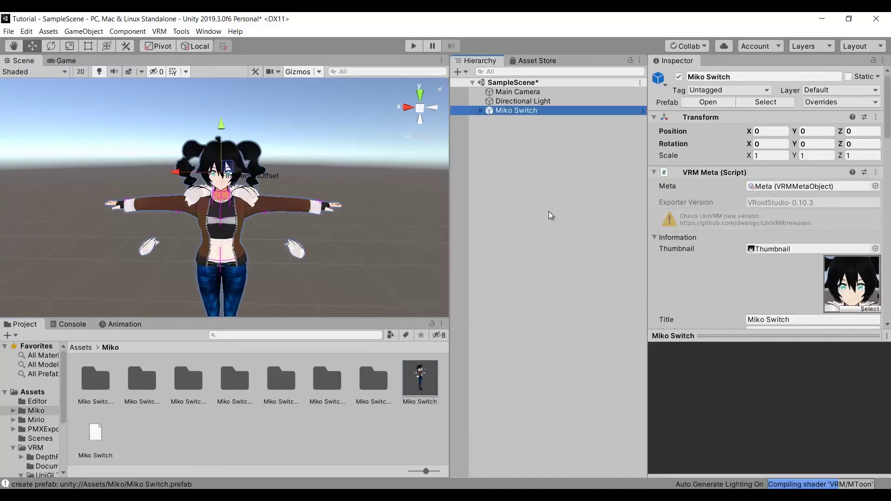
Examine the Miko Switch avatar's floating white pieces and compare their position with the sleeves and shoulders
left_click(308, 182)
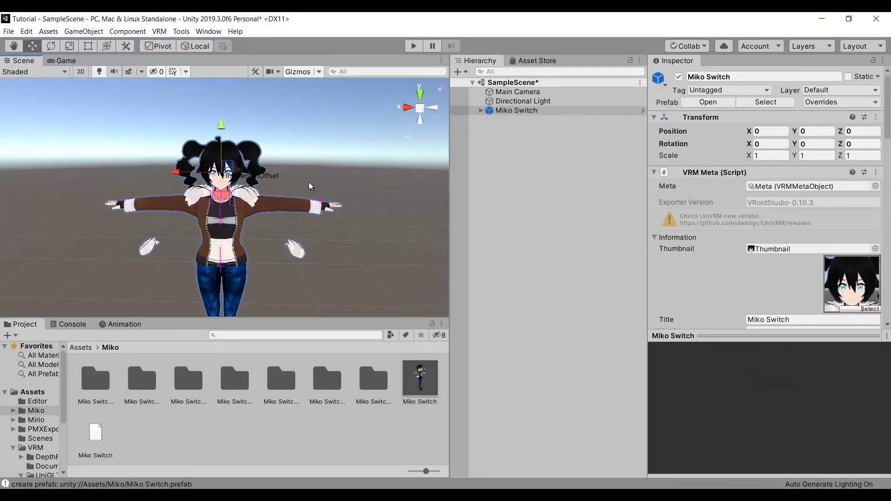
key("q")
left_click_drag(261, 226, 315, 188)
scroll(264, 225, "up", 10)
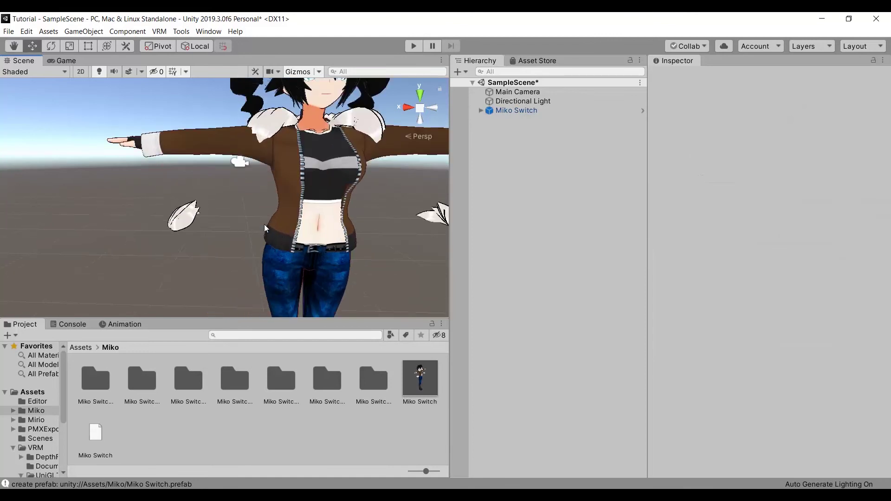
key("w")
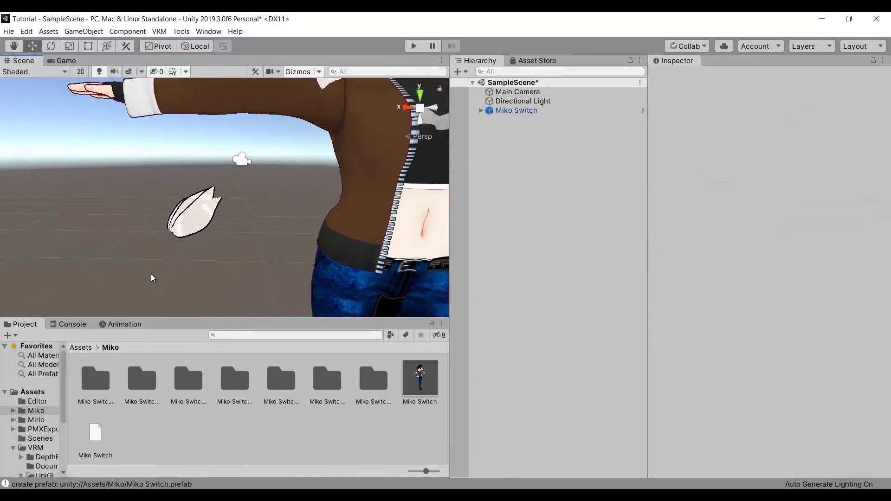
middle_click_drag(219, 136, 216, 149)
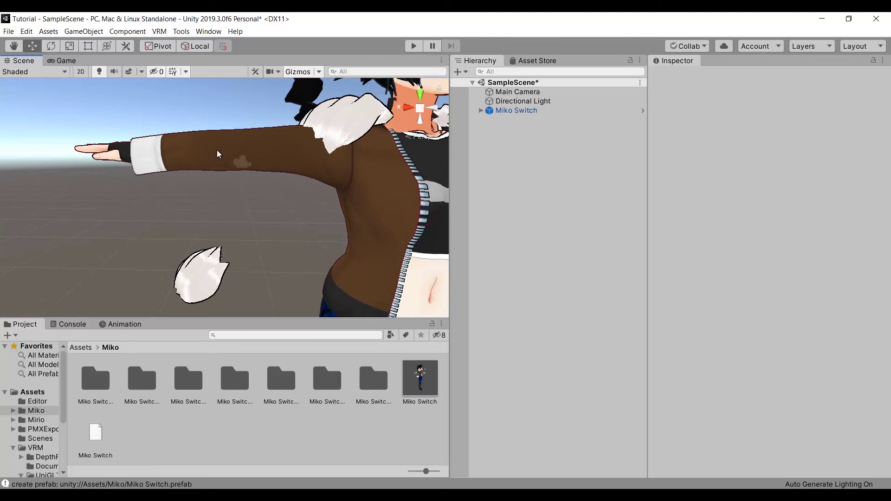
scroll(175, 193, "down", 5)
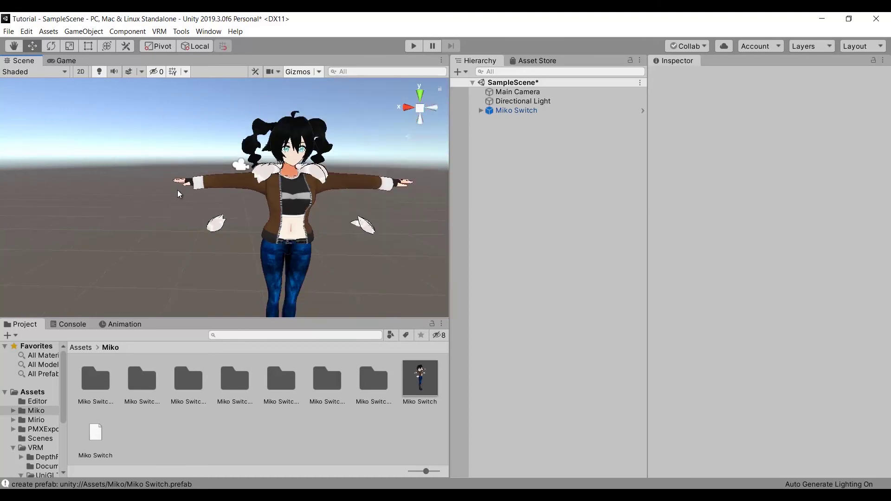
middle_click_drag(198, 180, 149, 174)
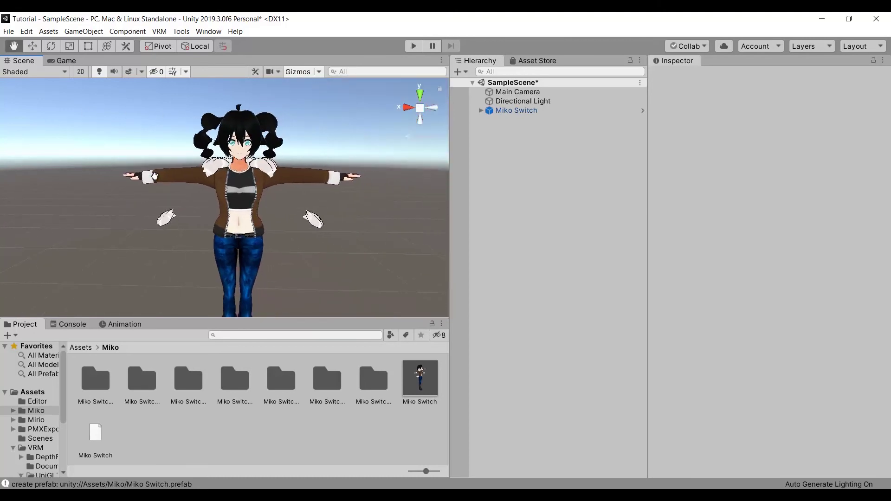
Unpack the Miko Switch prefab in the scene and expand its child objects
left_click(524, 111)
right_click(525, 110)
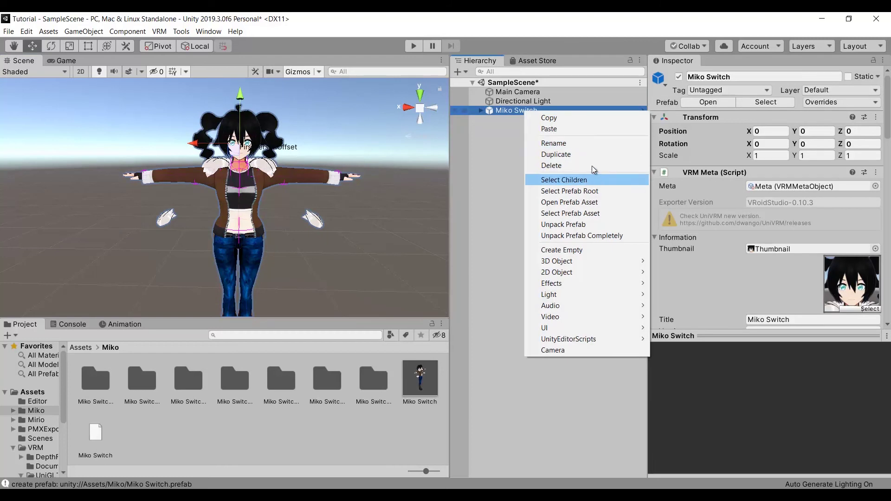
left_click(589, 225)
left_click(481, 111)
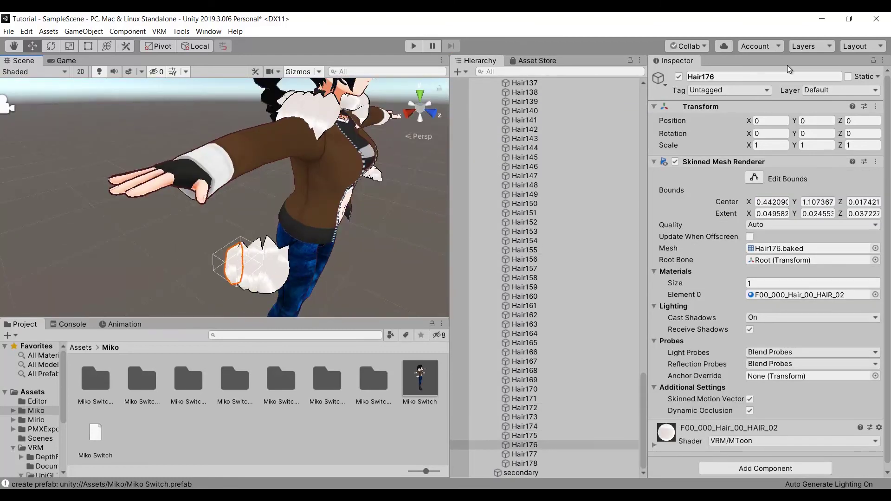
Rename the hair meshes of the floating white fur beneath the avatar's right sleeve as FurR1, FurR2 and FurR3
left_click(223, 252)
left_click(716, 77)
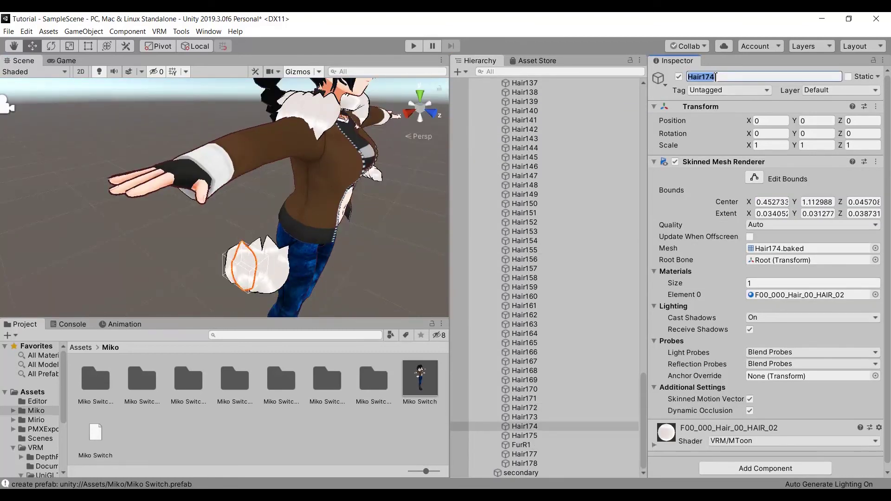
left_click(260, 245)
left_click(719, 76)
type("FurR3")
left_click(271, 249)
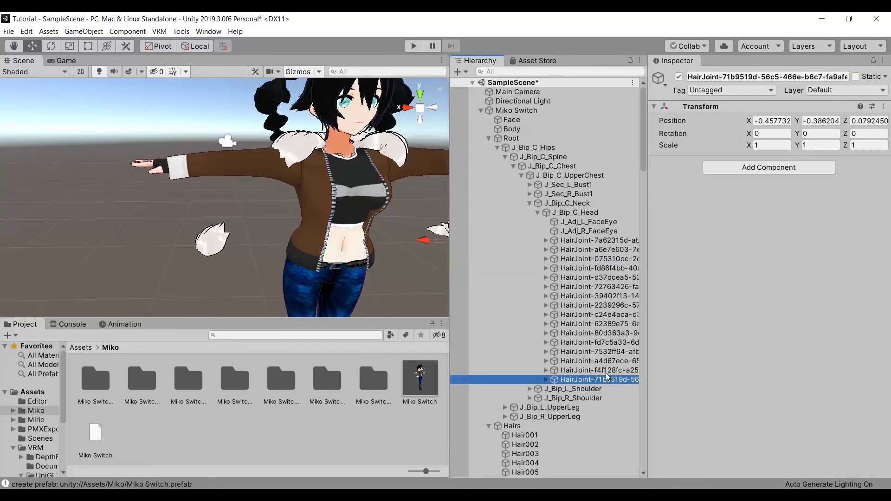
Find the head hair joint that moves the right floating fur and rename it FurR Bone
key("Up")
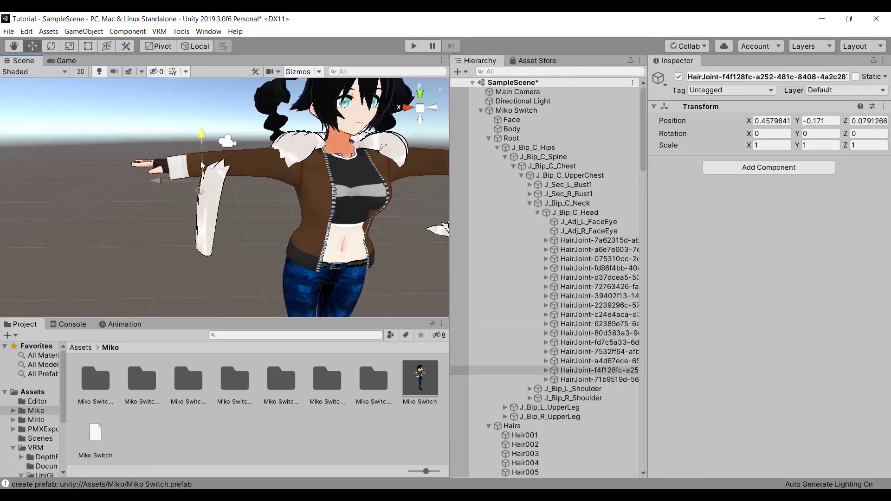
left_click(716, 76)
type("FurR Bone")
Set up BoneWeightTransfer with J_Bip_C_Head as the source bone and FurR Bone as the destination bone
left_click(159, 31)
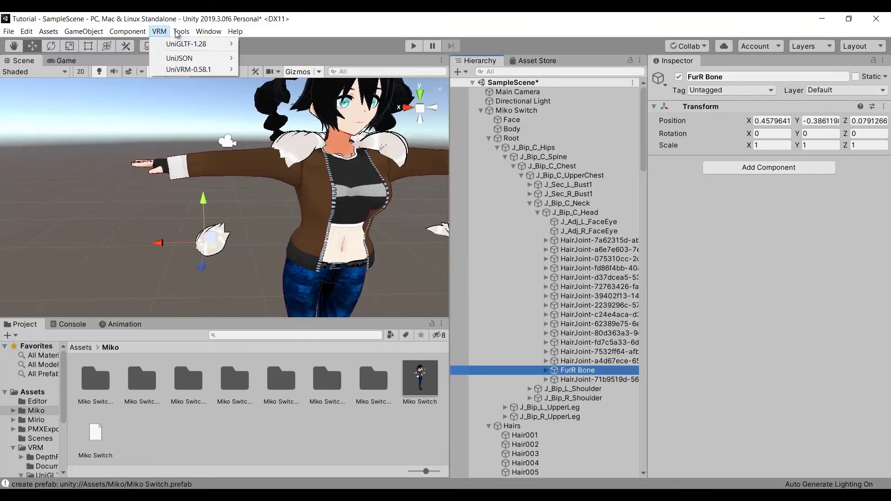
mouse_move(181, 33)
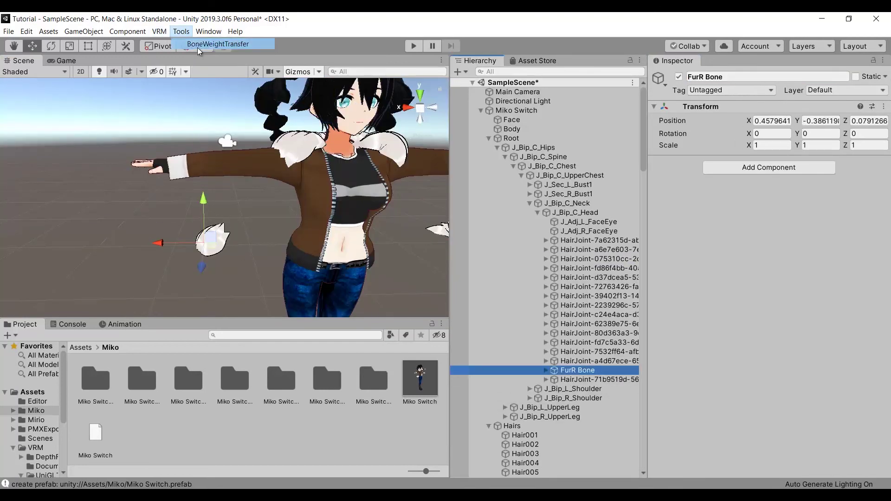
left_click(199, 44)
left_click_drag(431, 78, 368, 100)
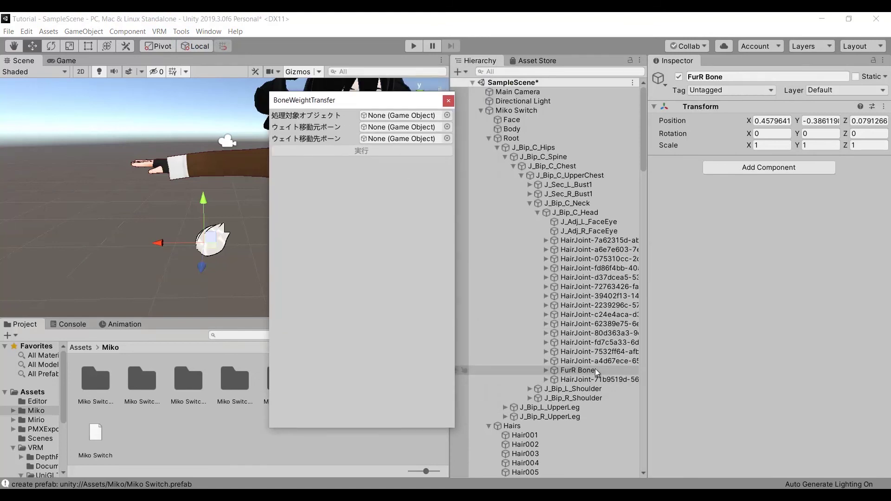
left_click_drag(597, 372, 395, 153)
left_click_drag(603, 214, 401, 127)
left_click_drag(325, 100, 667, 140)
Transfer the head weights of fur meshes FurR5 and FurR4 to FurR Bone
scroll(515, 279, "down", 20)
scroll(515, 279, "down", 20)
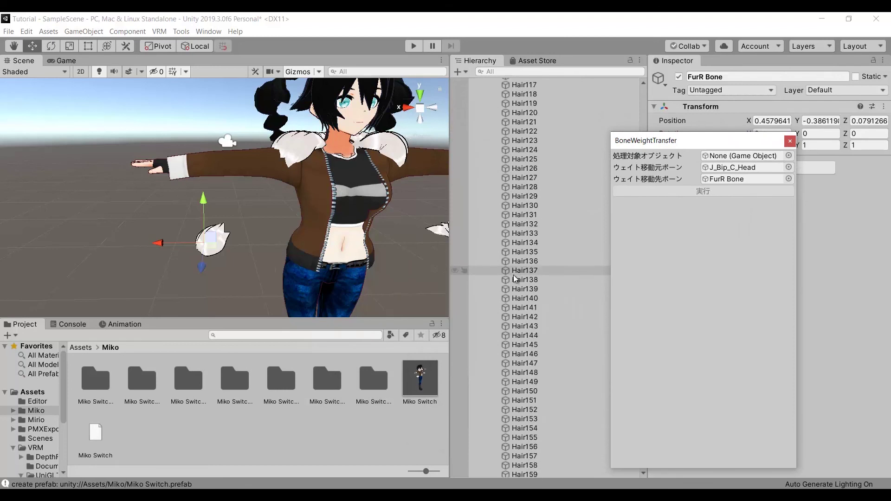
left_click_drag(520, 408, 747, 156)
left_click(729, 191)
left_click_drag(208, 195, 302, 209, "alt")
left_click(521, 463)
left_click_drag(521, 463, 742, 156)
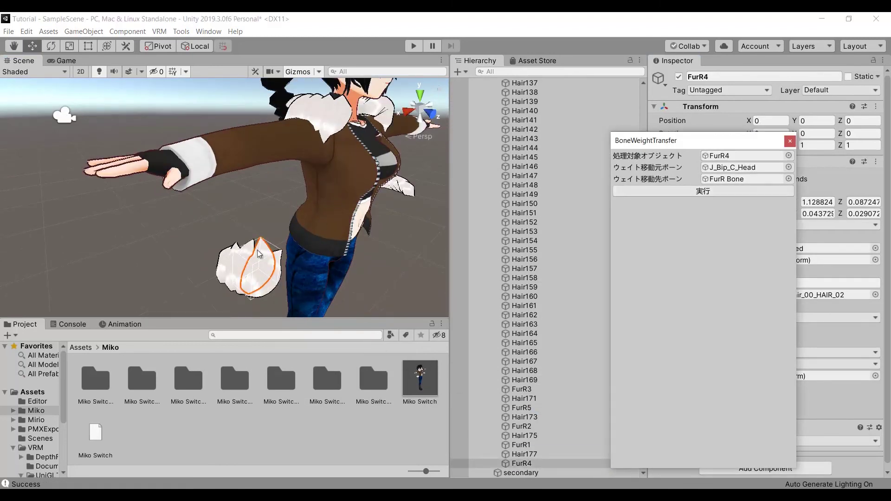
Transfer the head weights of fur meshes FurR3, FurR2 and FurR1 to FurR Bone
left_click_drag(521, 389, 743, 156)
left_click(714, 192)
left_click_drag(260, 195, 283, 204, "alt")
left_click_drag(521, 426, 743, 156)
left_click_drag(259, 195, 283, 195, "alt")
left_click(521, 443)
left_click_drag(521, 443, 742, 156)
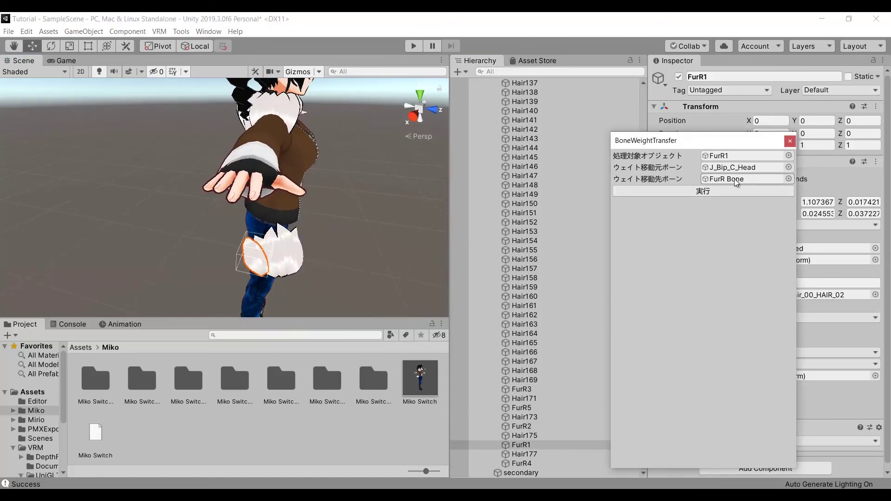
Move and rotate FurR Bone onto the right sleeve, to about X 0.536, Y -0.099 with a Z rotation of about 25.2
left_click(735, 180)
left_click(578, 222)
left_click_drag(232, 139, 52, 126, "alt")
left_click_drag(196, 219, 182, 160)
scroll(196, 185, "down", 3)
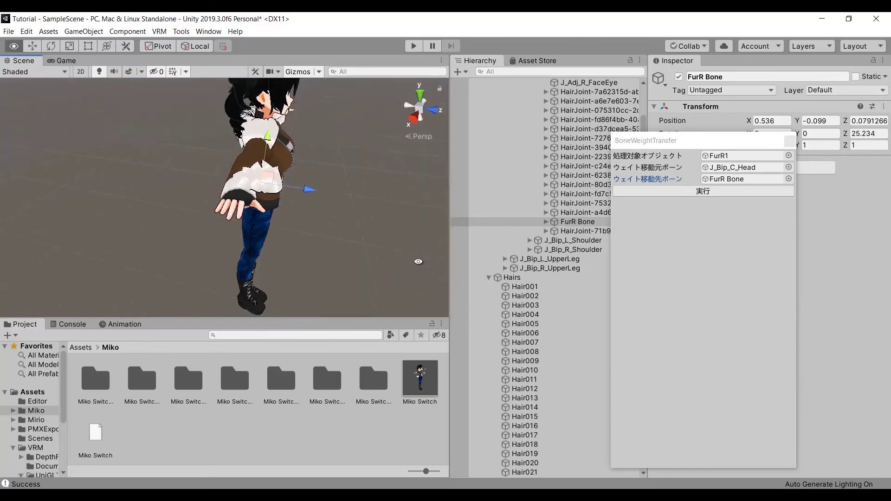
left_click(29, 50)
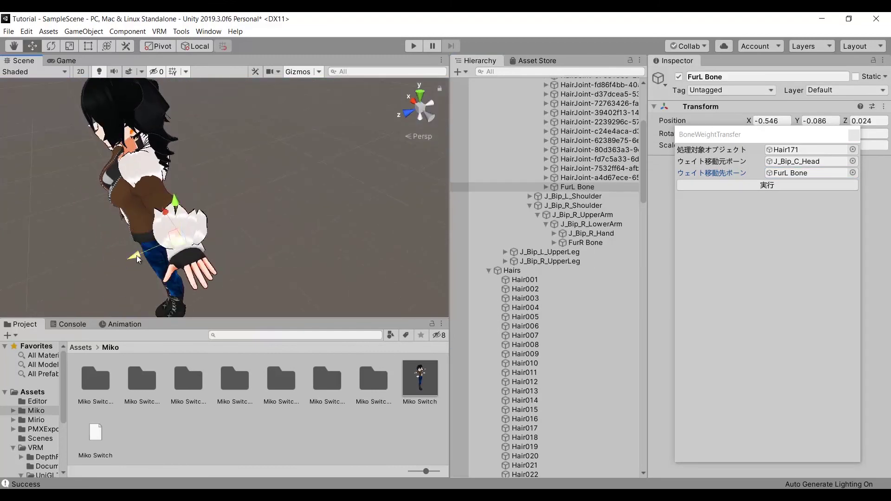
Expand the left shoulder chain and parent FurL Bone under J_Bip_L_LowerArm
scroll(487, 215, "up", 3)
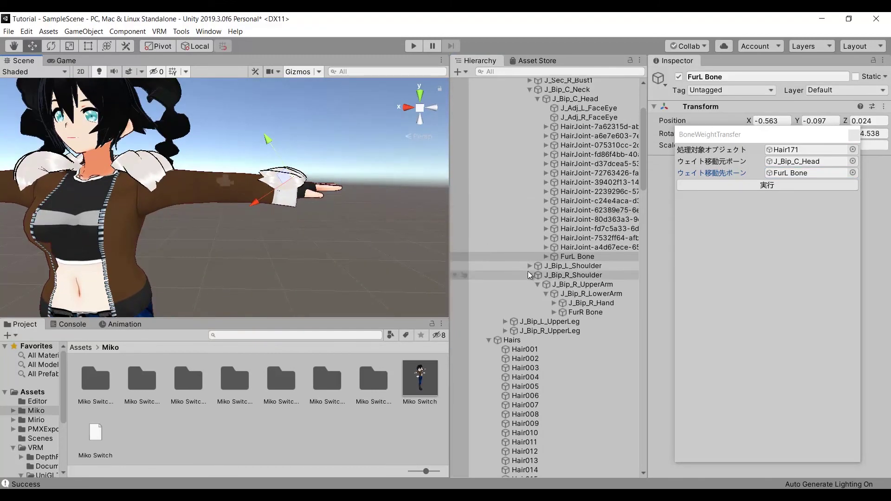
left_click(530, 274)
left_click(530, 265)
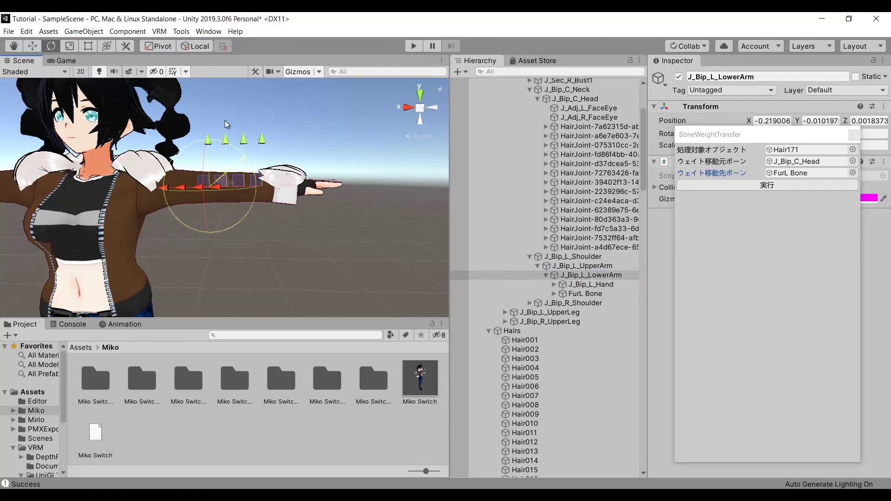
Rotate J_Bip_L_LowerArm to test whether the fur follows the arm, and undo the rotation
left_click_drag(225, 125, 195, 158)
key("ctrl+z")
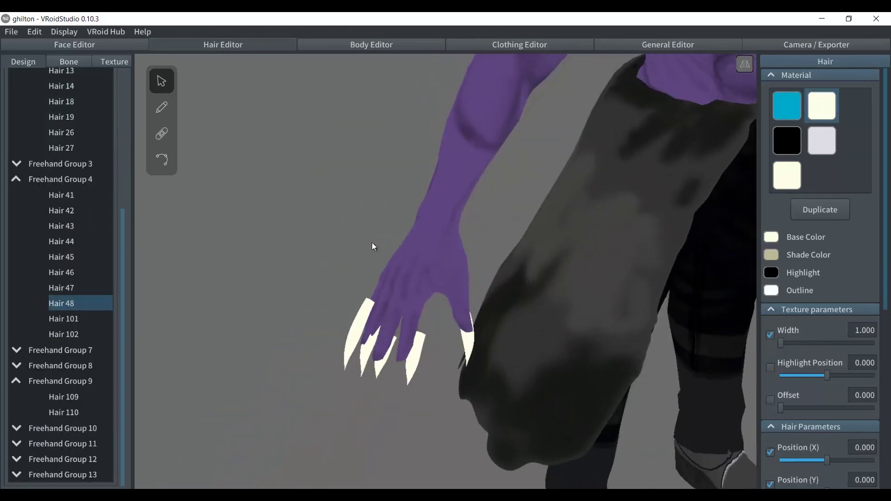
Examine the freehand hair claws on the ghilton model's hand in VRoid Studio
left_click(463, 343)
scroll(433, 354, "down", 5)
right_click_drag(405, 370, 375, 419)
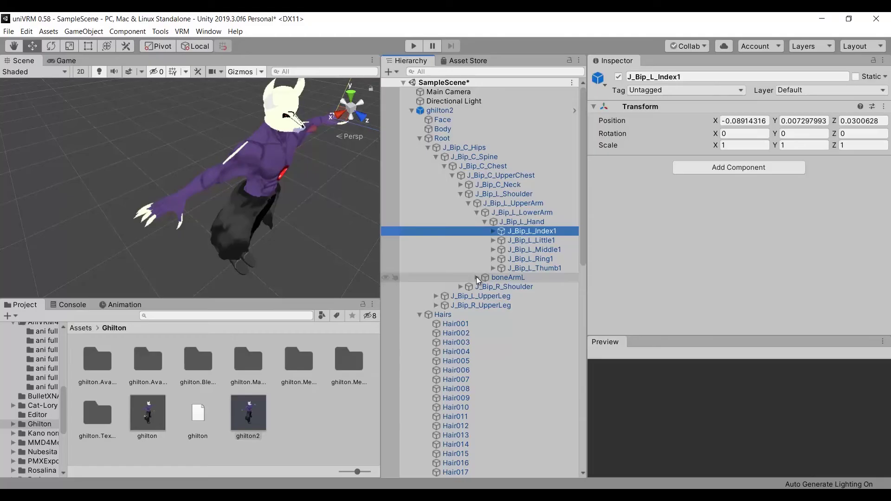
Rotate ghilton2's J_Bip_R_Index1 finger bone to test how the claw follows, and undo the test rotation
left_click(460, 231)
left_click(477, 250)
left_click(485, 259)
left_click(510, 268)
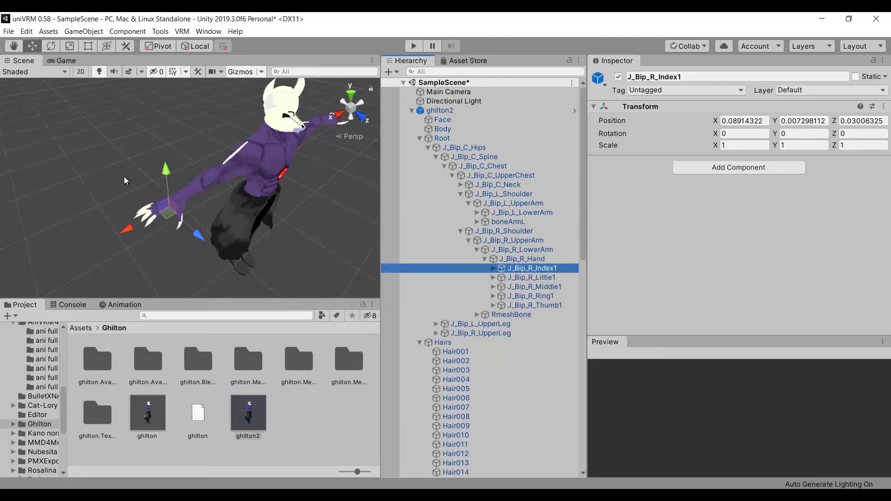
key("e")
left_click_drag(151, 177, 181, 175)
key("ctrl+z")
key("ctrl+z")
scroll(529, 274, "down", 18)
key("ctrl+z")
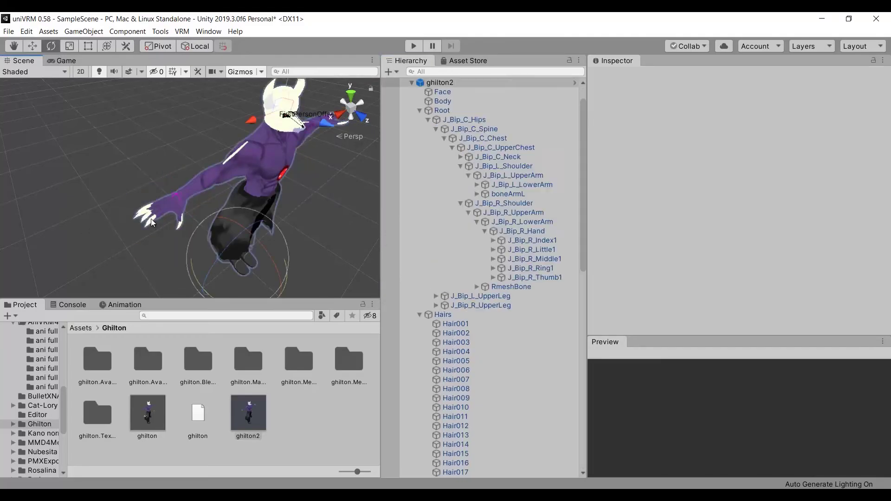